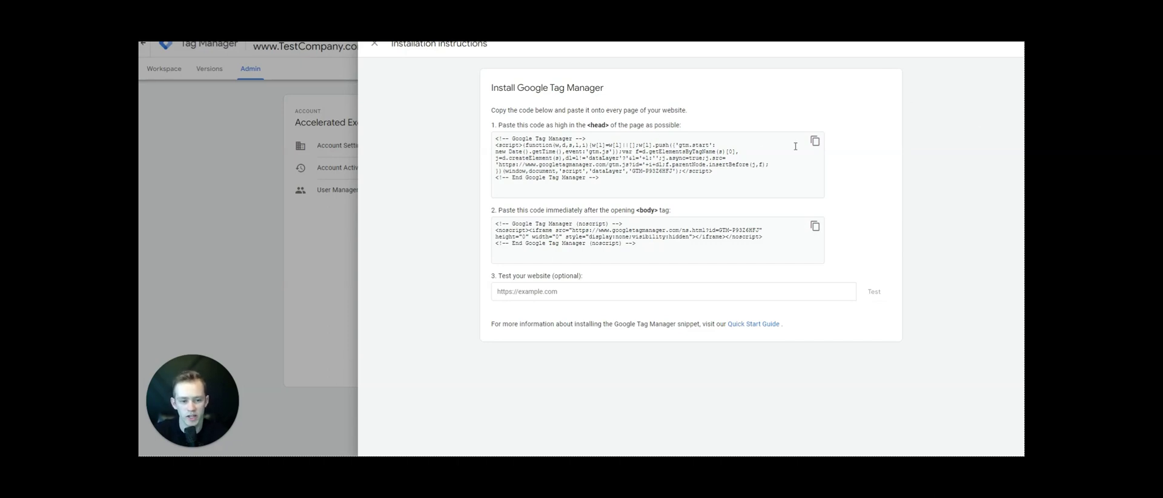
- Copy the container's <head> code snippet from the Install Google Tag Manager dialog
left_click(815, 140)
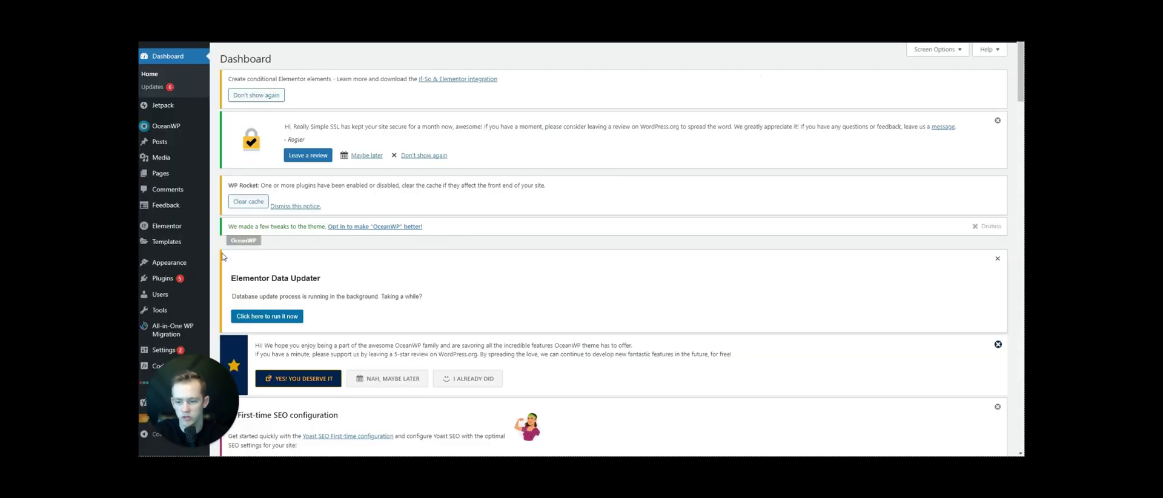
- Search for 'headers and footers', then install and activate the Insert Headers And Footers plugin
mouse_move(182, 278)
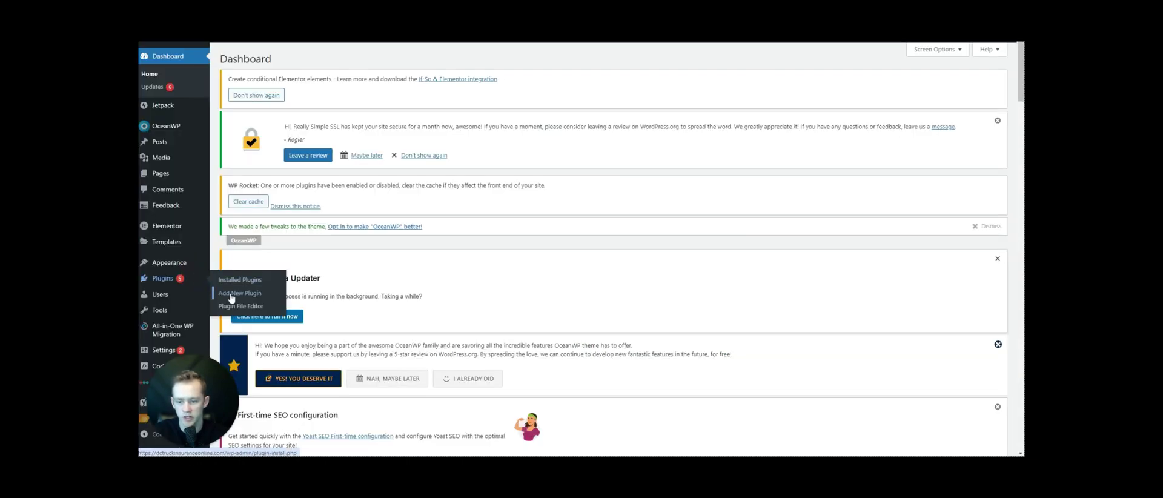
left_click(230, 294)
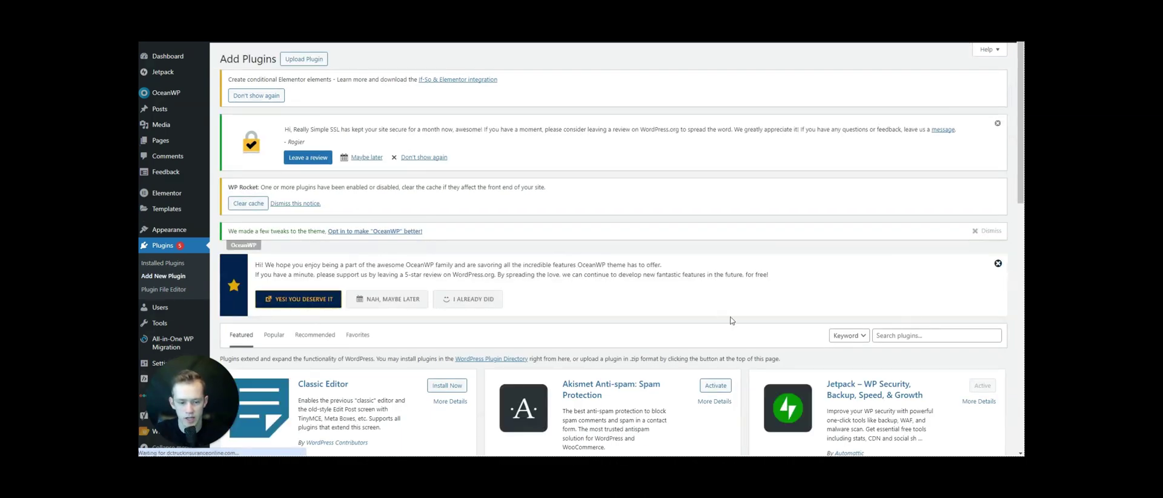
left_click(881, 336)
type("headers and footers")
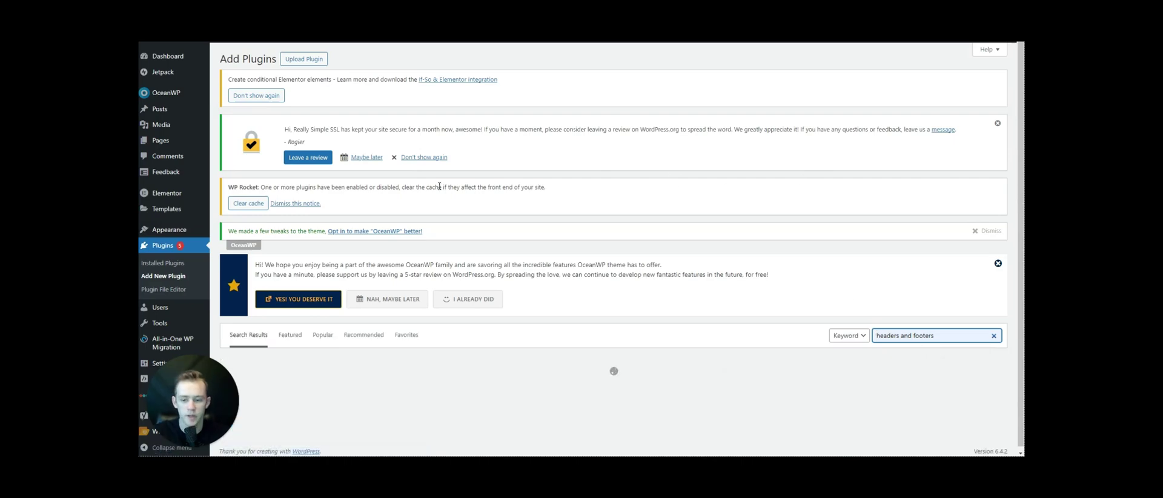
scroll(733, 134, "down", 5)
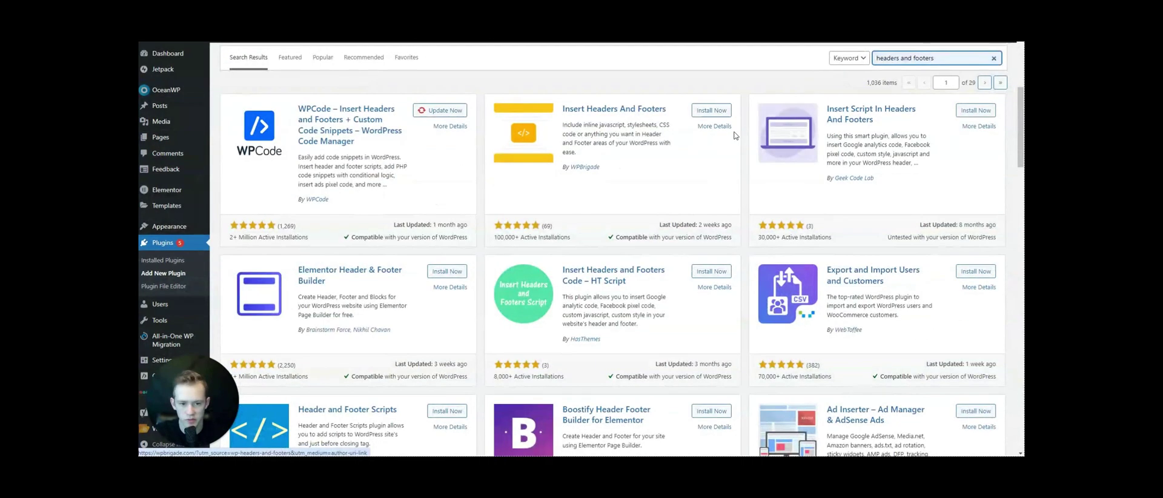
left_click(711, 110)
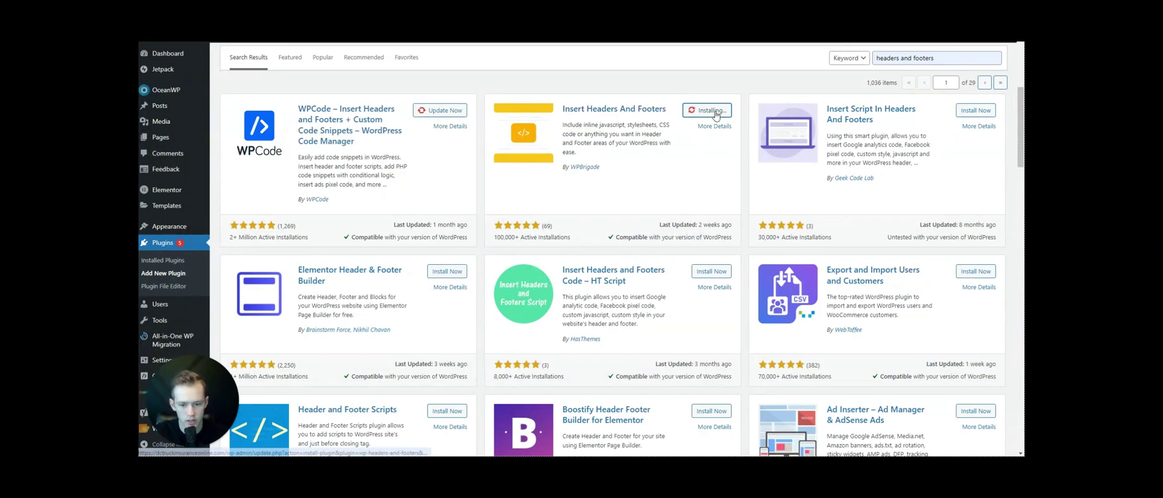
scroll(679, 152, "down", 3)
scroll(679, 152, "up", 3)
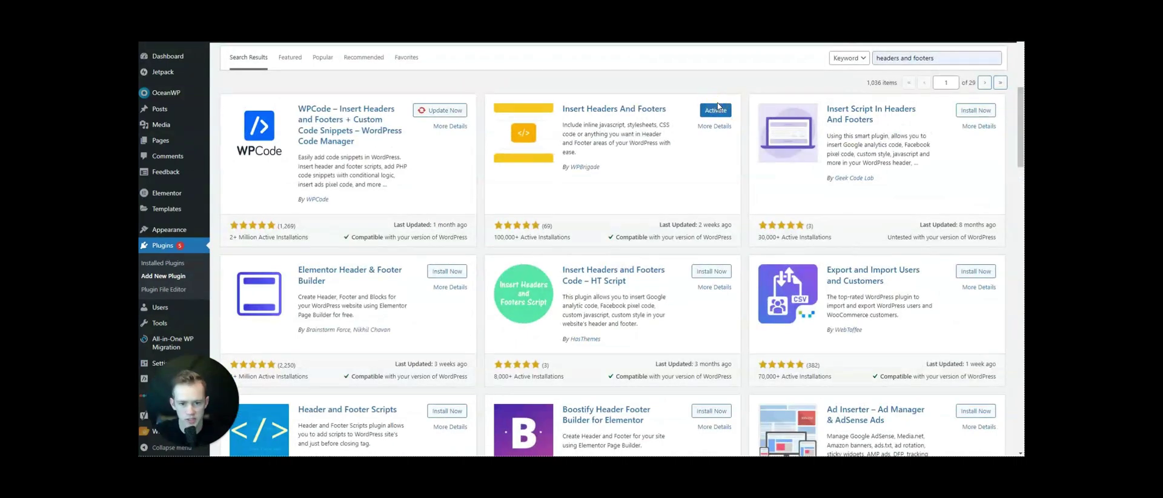
left_click(718, 110)
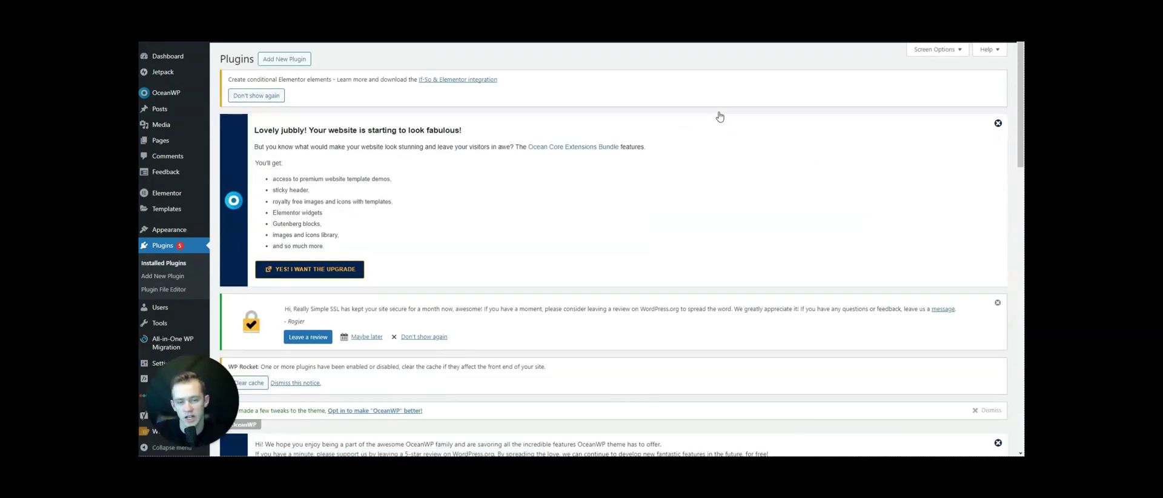
- Find the plugin in the plugins list and open its WP Headers And Footers settings
scroll(314, 295, "down", 15)
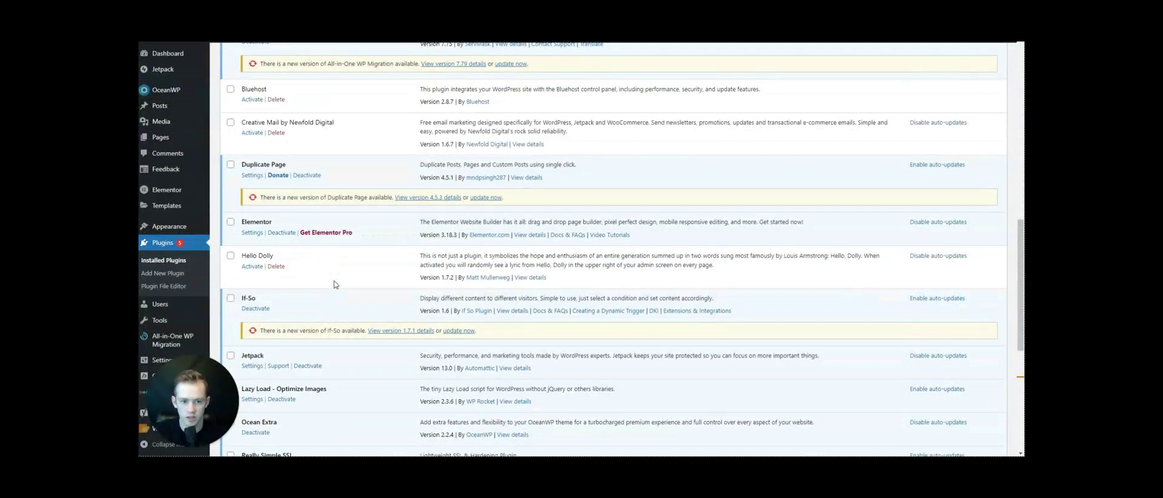
key("ctrl+f")
type("headers and")
left_click(251, 262)
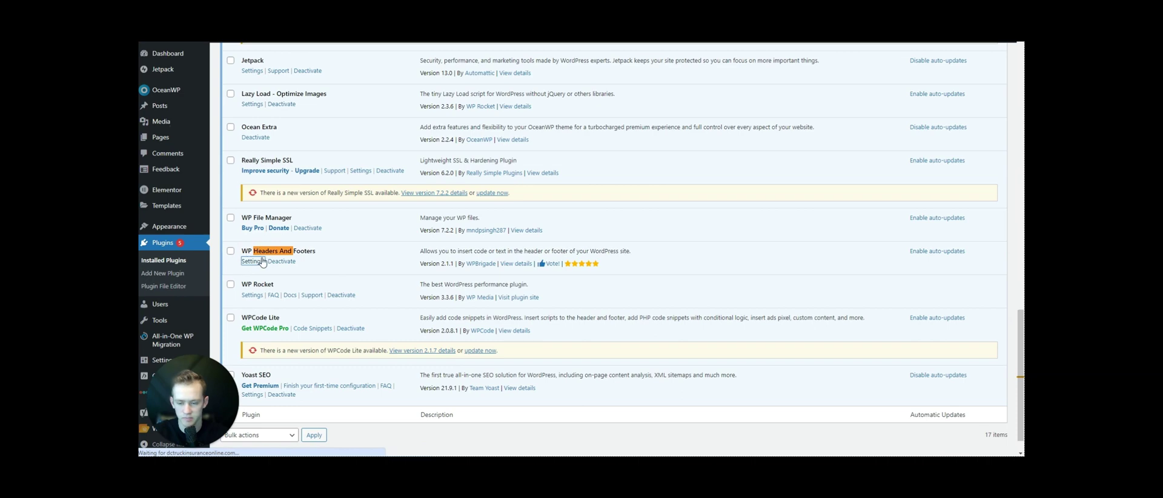
scroll(345, 247, "down", 7)
- Paste the GTM head snippet into Scripts in Header and copy the GTM body snippet
left_click(362, 249)
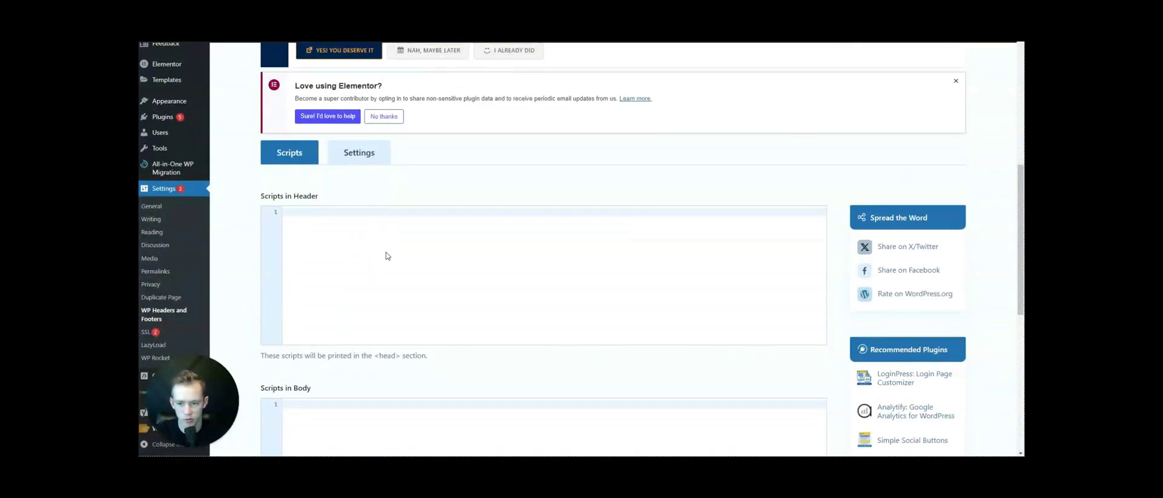
key("ctrl+v")
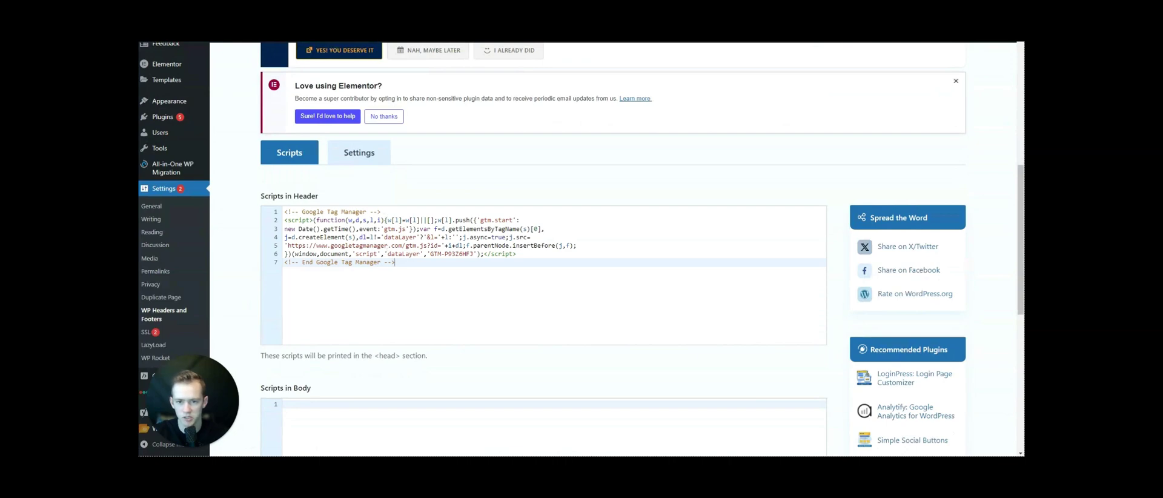
key("alt+Tab")
left_click(815, 225)
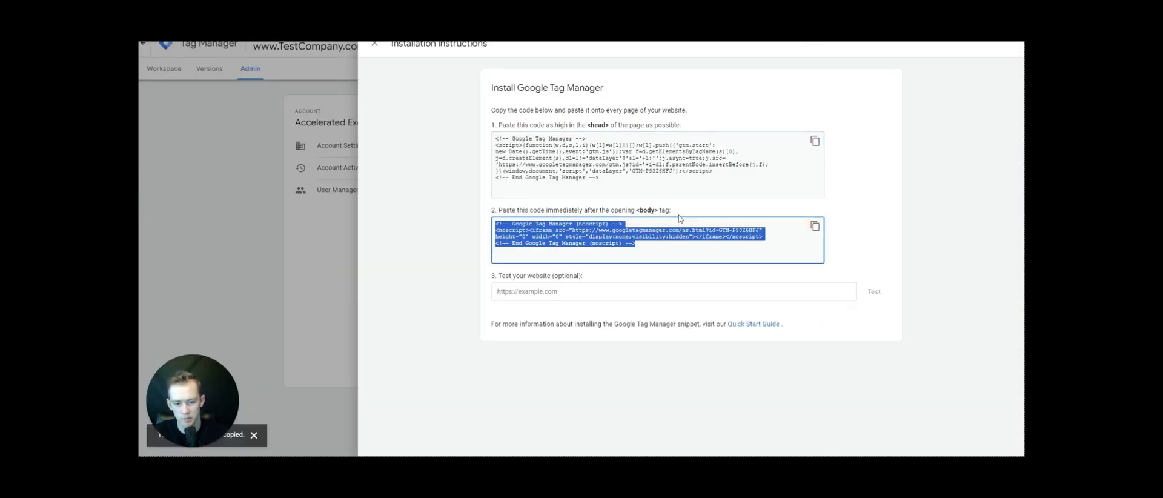
- Paste the noscript body snippet into Scripts in Body and save the changes
key("alt+Tab")
scroll(447, 229, "down", 5)
left_click(318, 177)
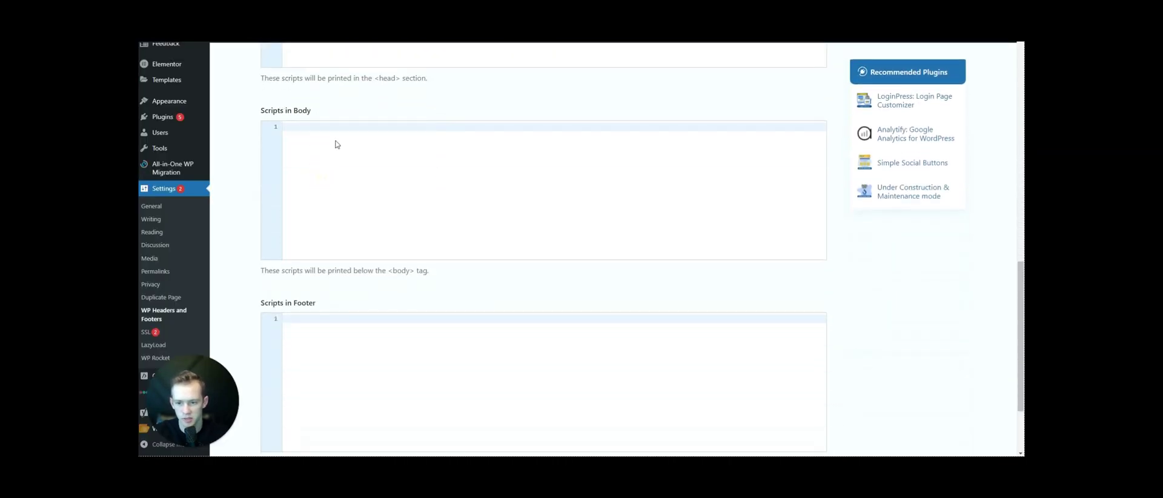
key("ctrl+v")
scroll(779, 195, "down", 2)
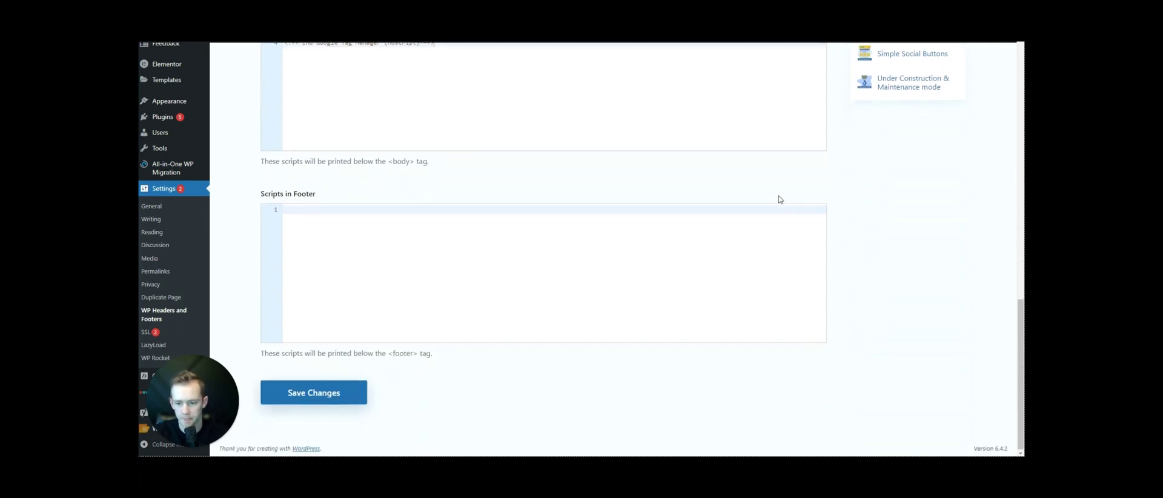
left_click(362, 395)
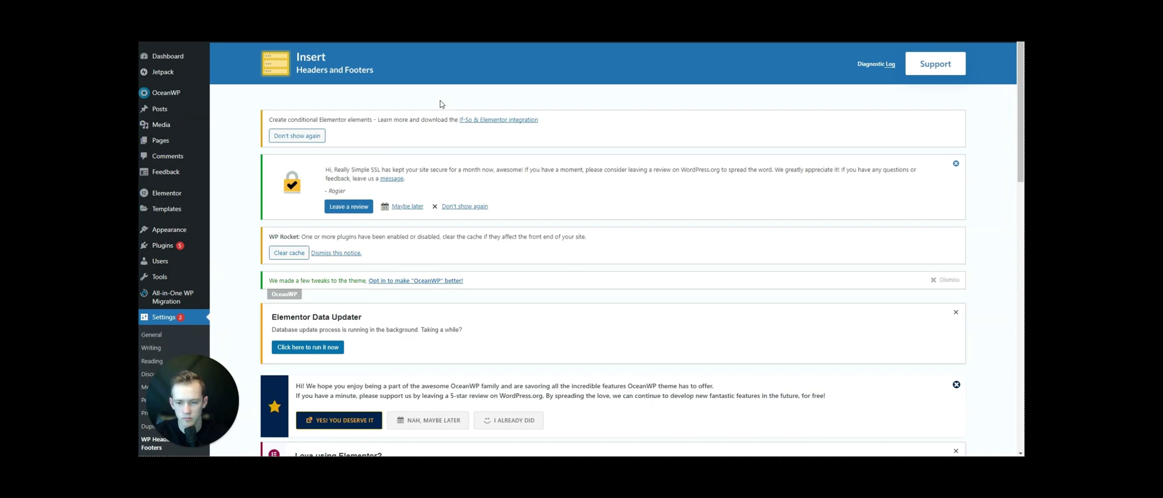
scroll(441, 104, "down", 8)
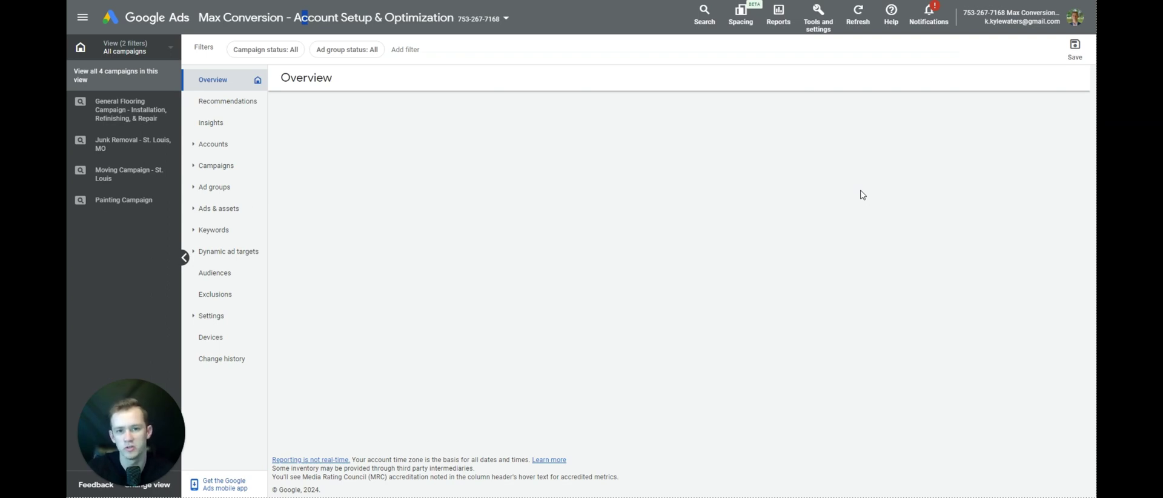
- Create a new Phone calls conversion action for 'Calls from ads using call extensions' and continue
left_click(819, 35)
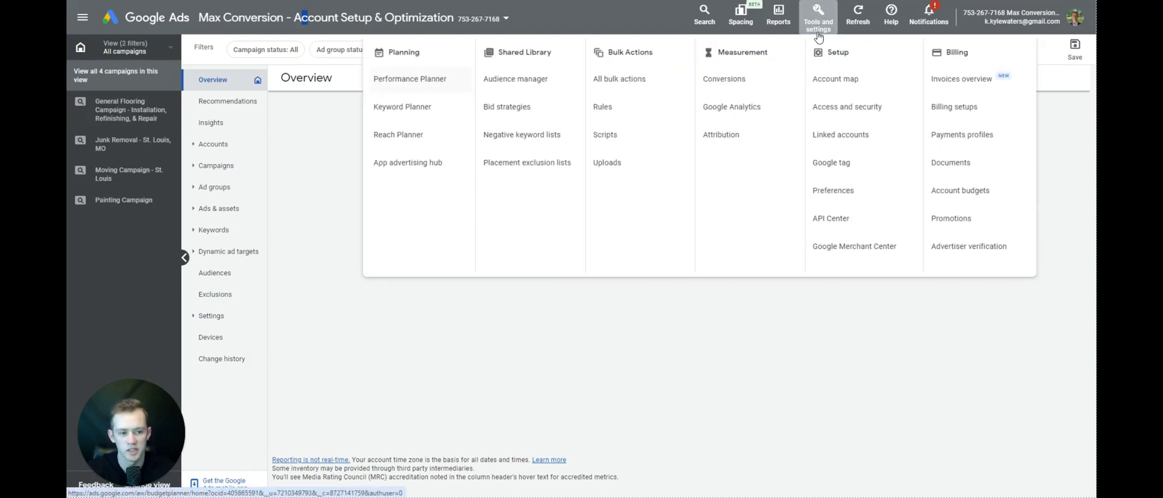
left_click(760, 81)
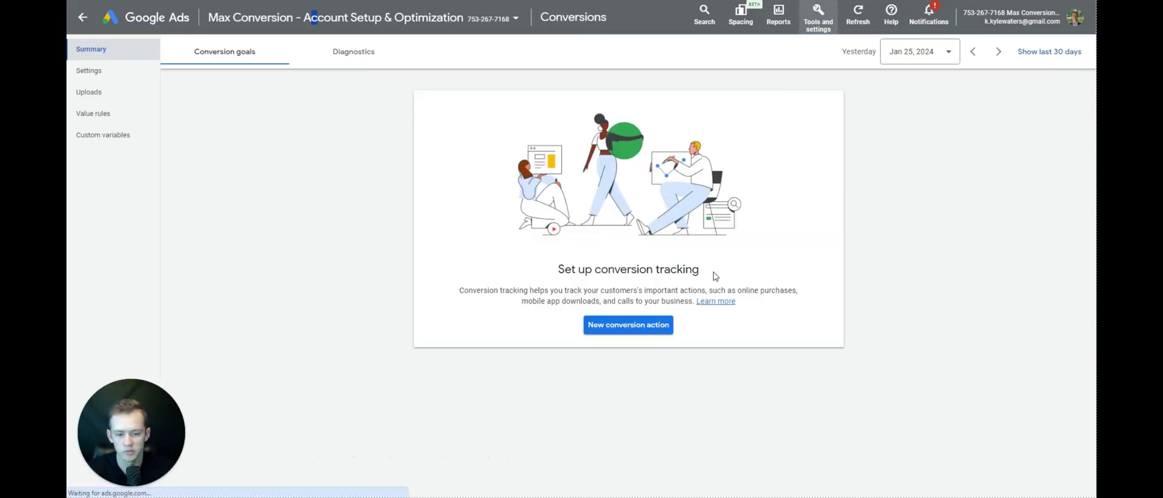
left_click(630, 328)
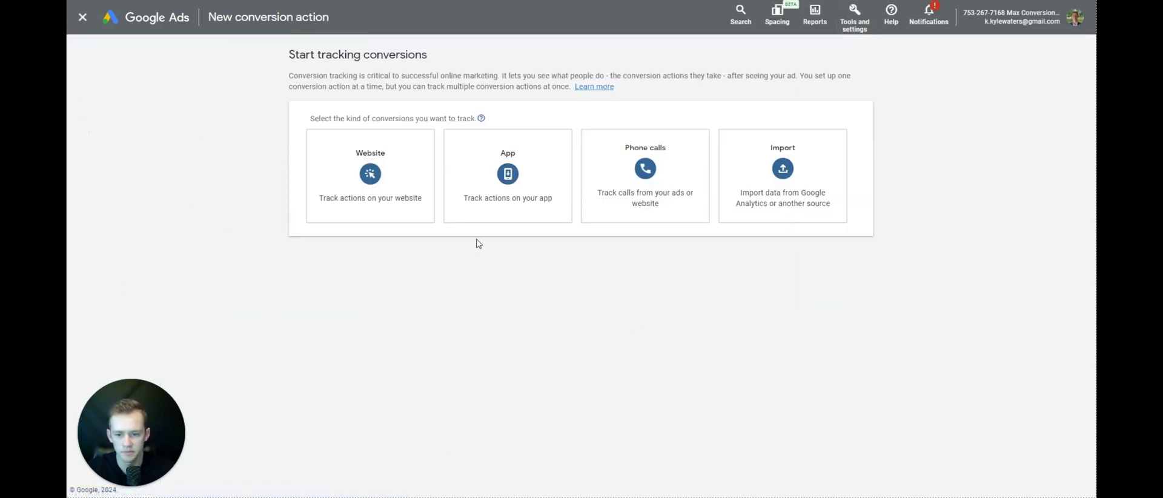
left_click(675, 213)
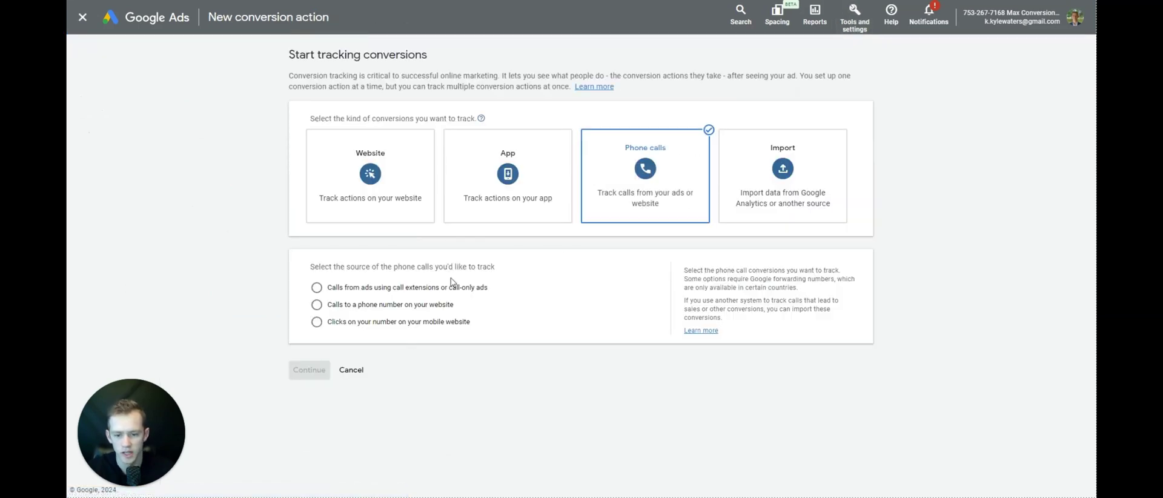
left_click(380, 285)
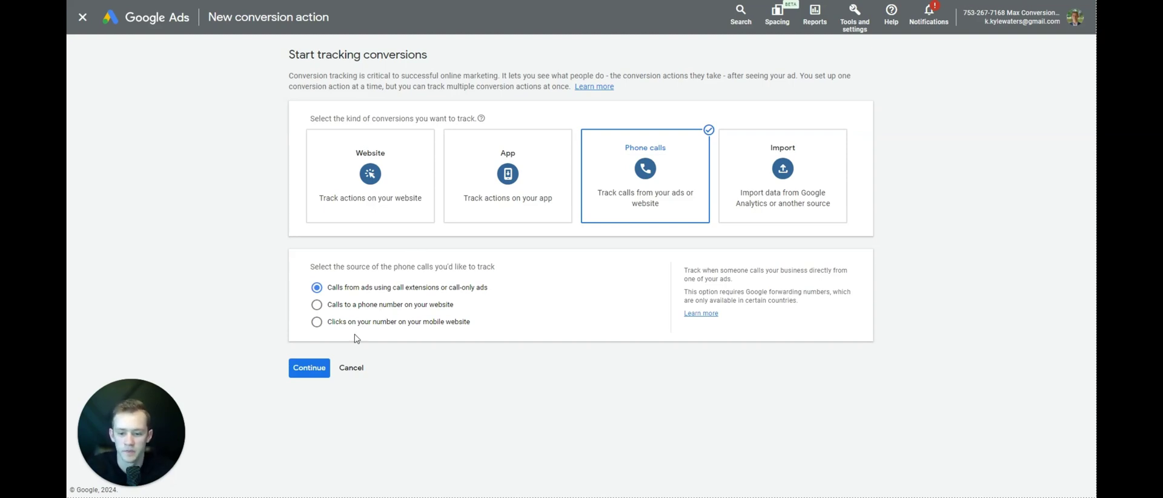
left_click(320, 372)
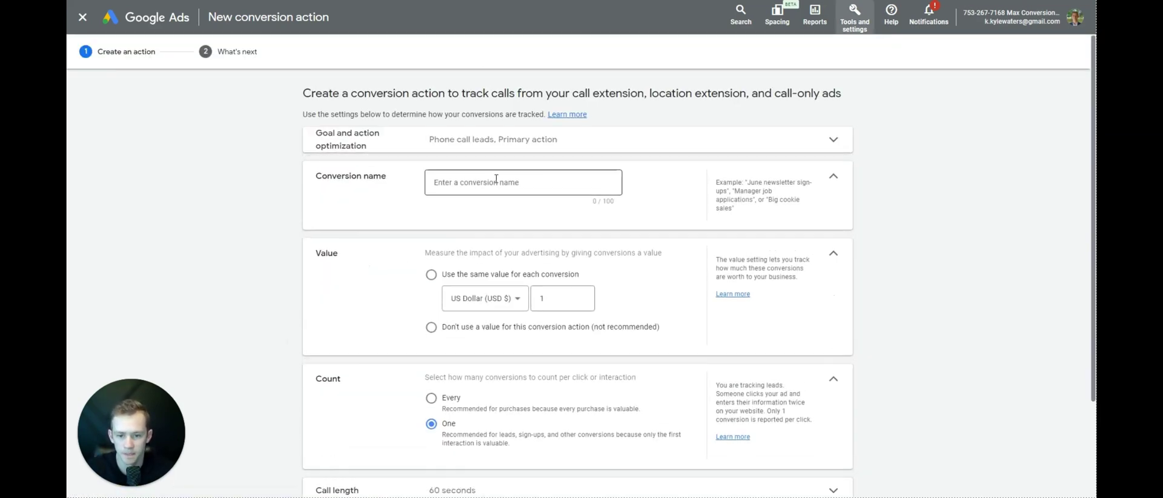
- Name the conversion 'Call from Extension' and set it to not use a value
left_click(495, 182)
type("Call fro")
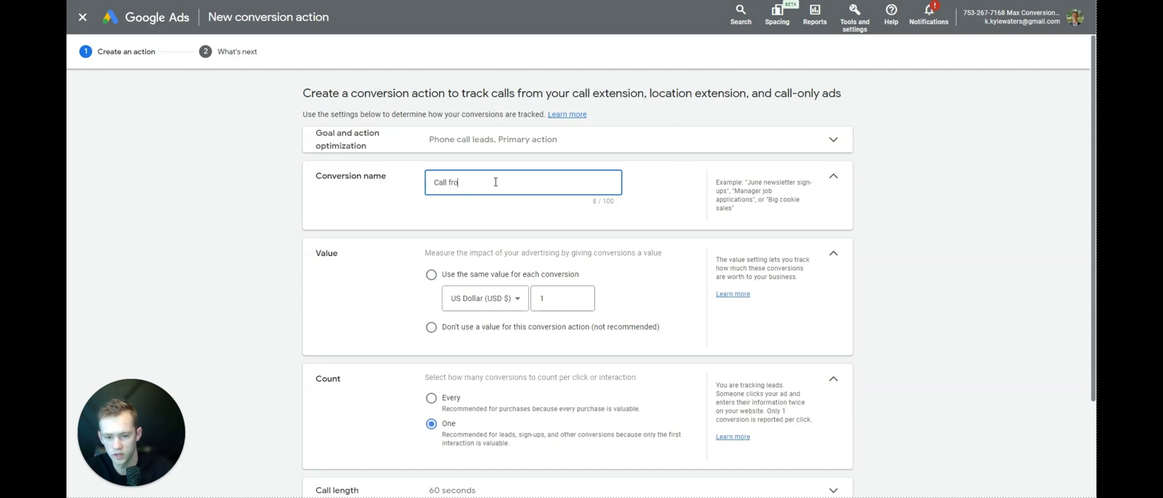
type("m Extension")
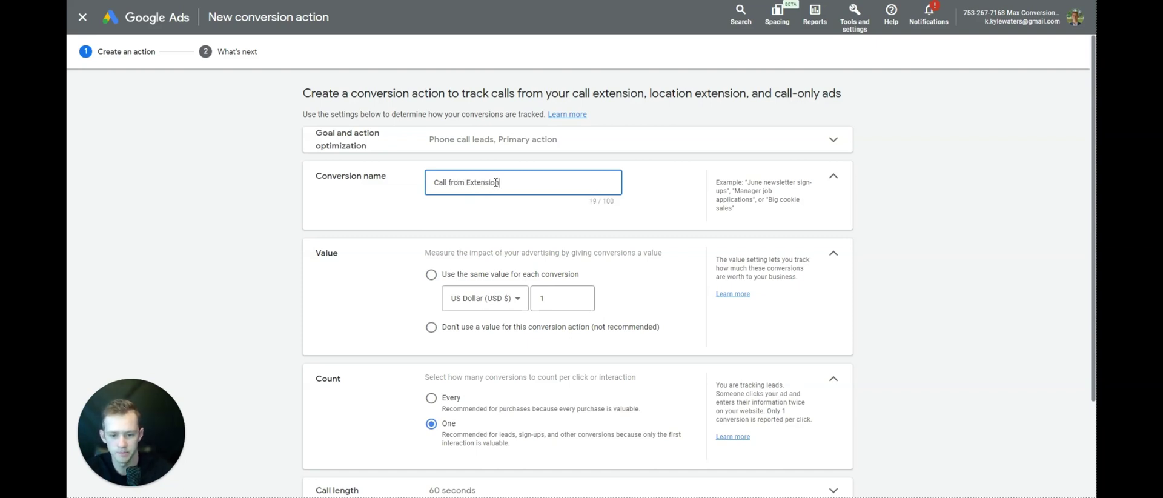
left_click(512, 328)
left_click(450, 278)
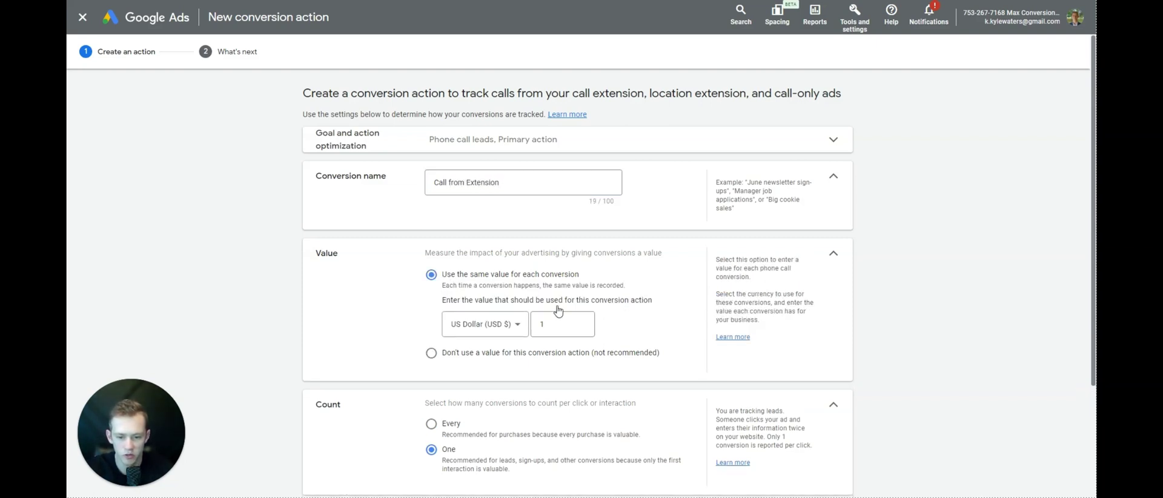
left_click(495, 353)
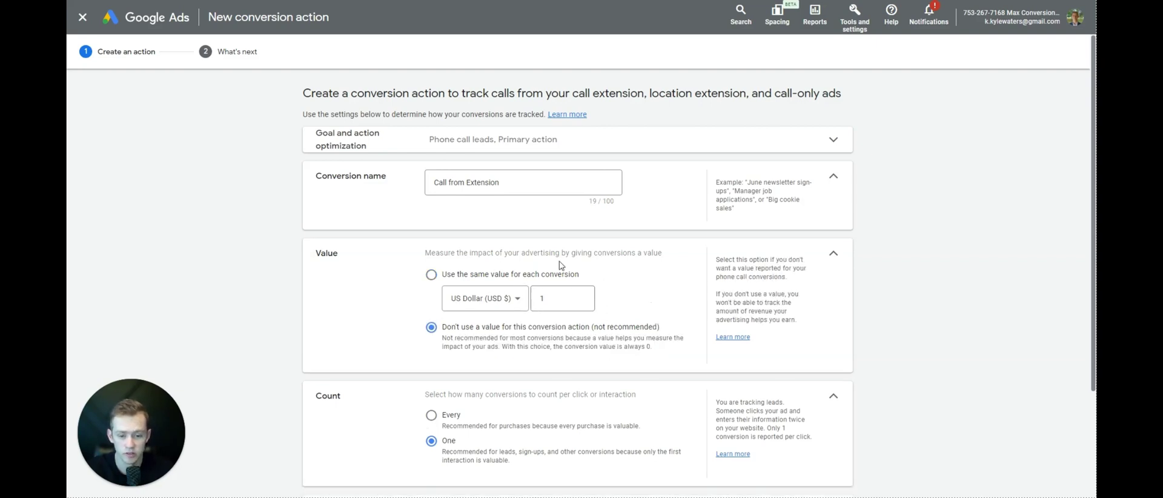
scroll(478, 297, "down", 2)
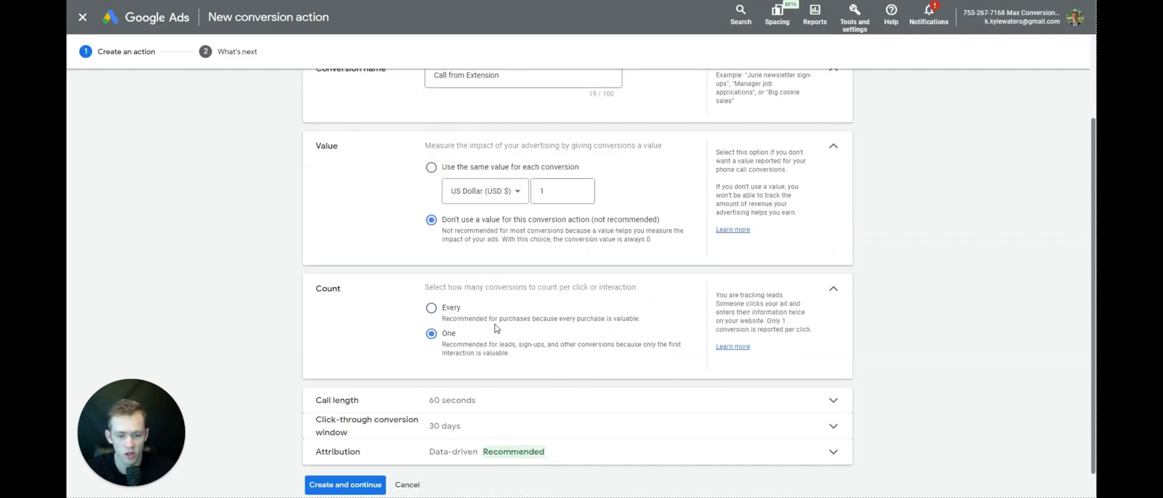
scroll(463, 346, "down", 1)
- Set call length to 0 seconds and Last click attribution, then create the action and finish
left_click(474, 367)
key("ctrl+a")
type("0")
scroll(533, 374, "down", 2)
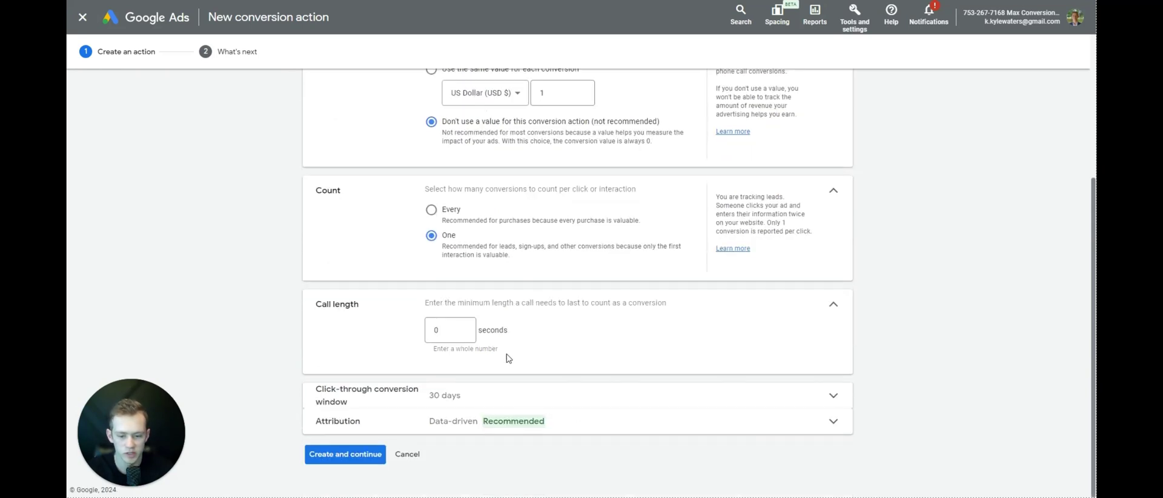
double_click(436, 331)
left_click(460, 421)
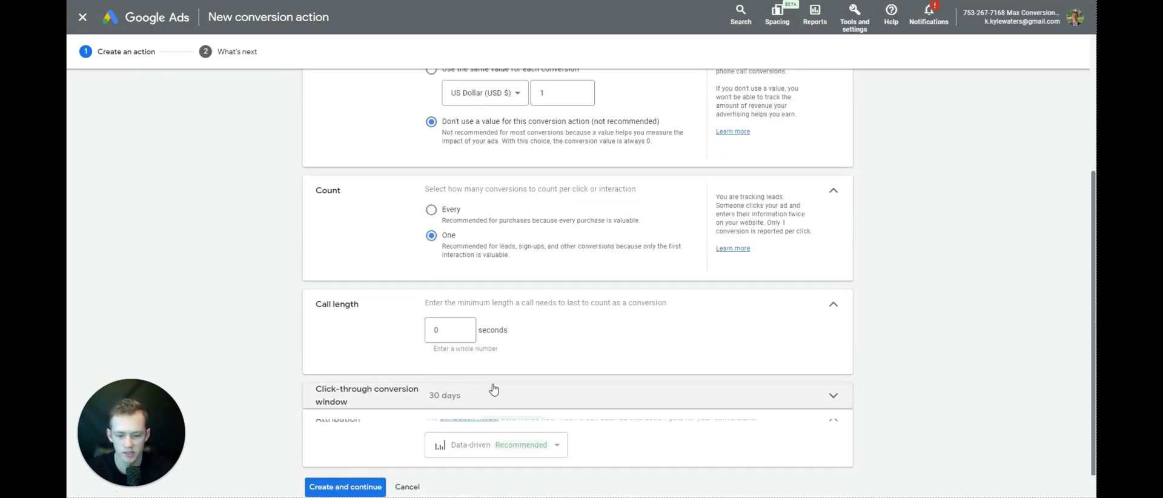
scroll(482, 412, "down", 2)
left_click(482, 406)
left_click(496, 303)
scroll(480, 397, "down", 2)
left_click(344, 454)
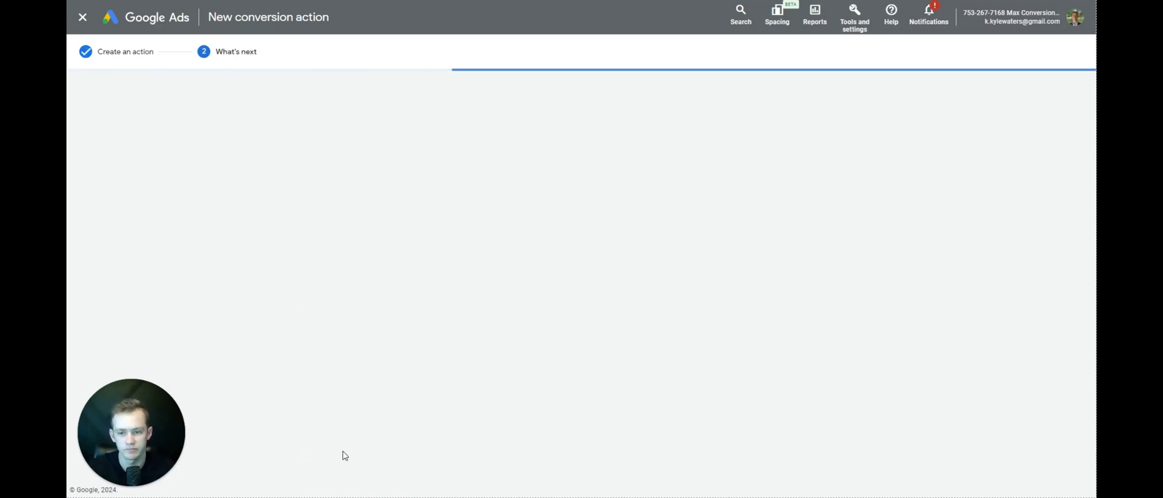
left_click(326, 289)
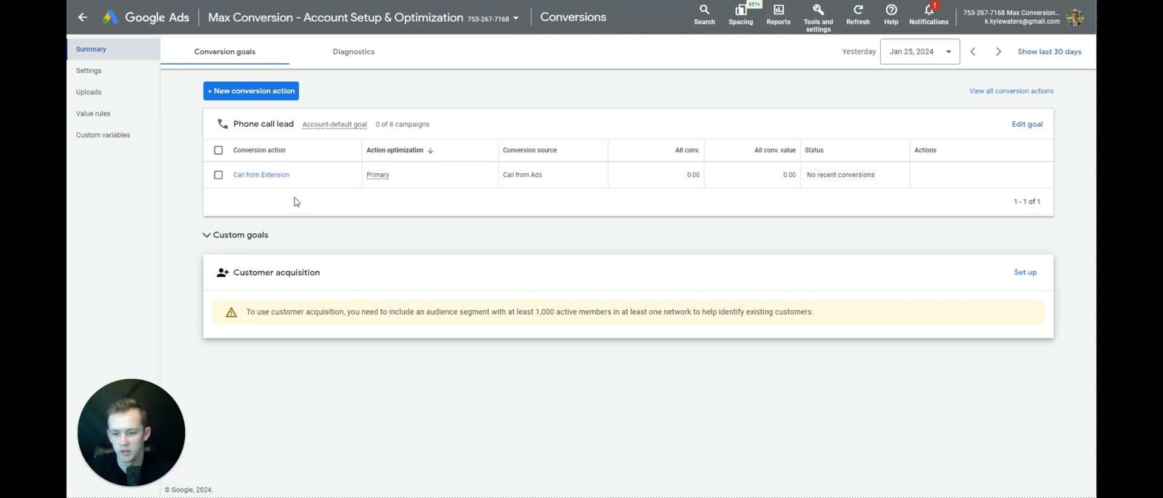
- Start a new Phone calls conversion tracking calls to a number on your website
left_click(266, 95)
left_click(636, 171)
left_click(407, 305)
left_click(310, 368)
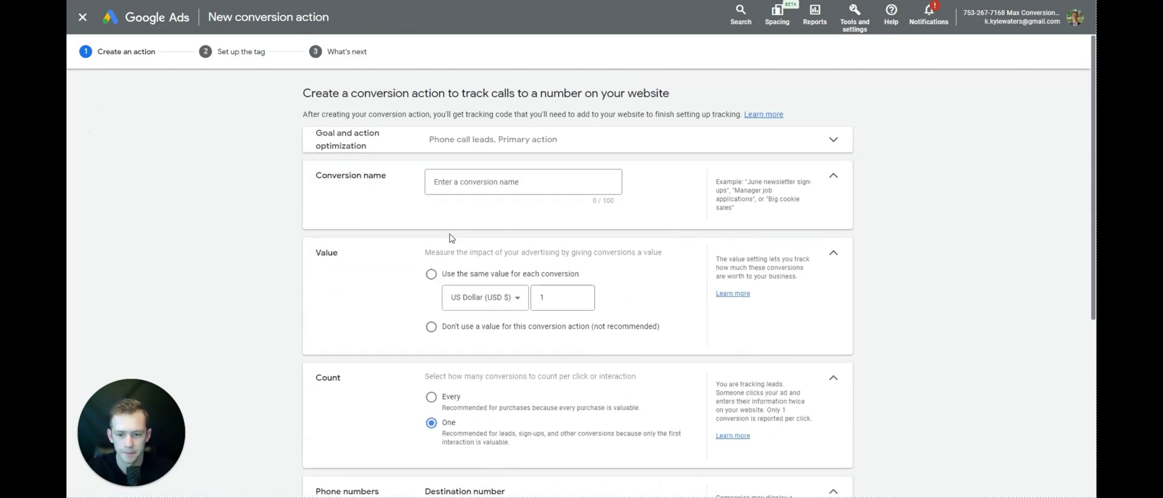
- Name it 'Phone Call from Website' plus the number in brackets, with no conversion value
left_click(489, 182)
type("Phone Call f")
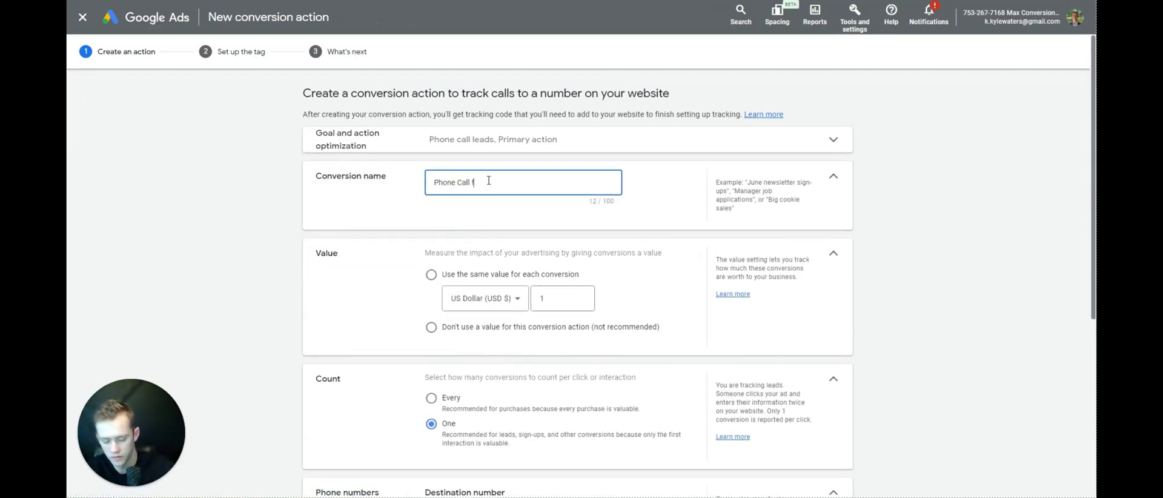
type("rom Website (123-123-1234)")
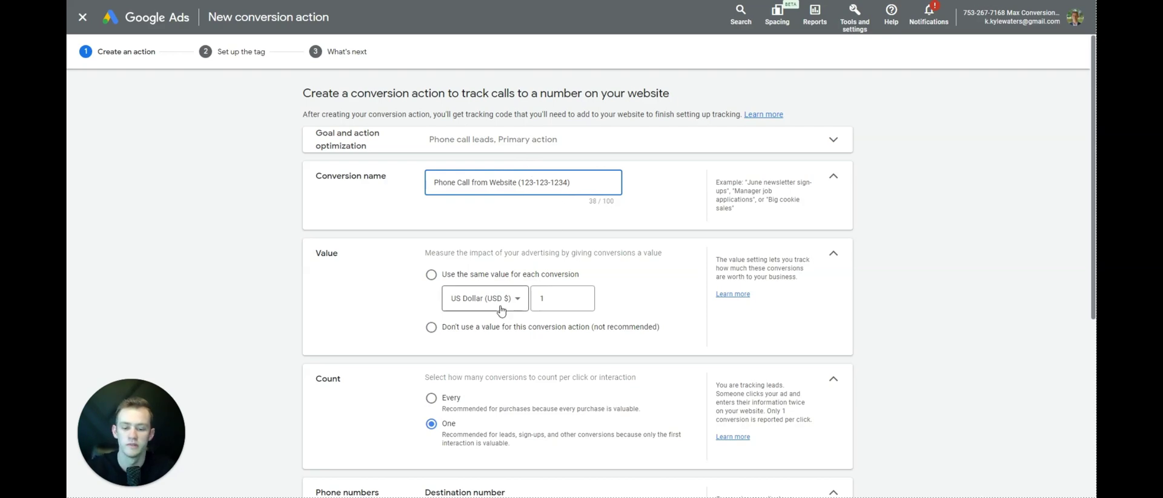
left_click(481, 328)
scroll(519, 257, "down", 2)
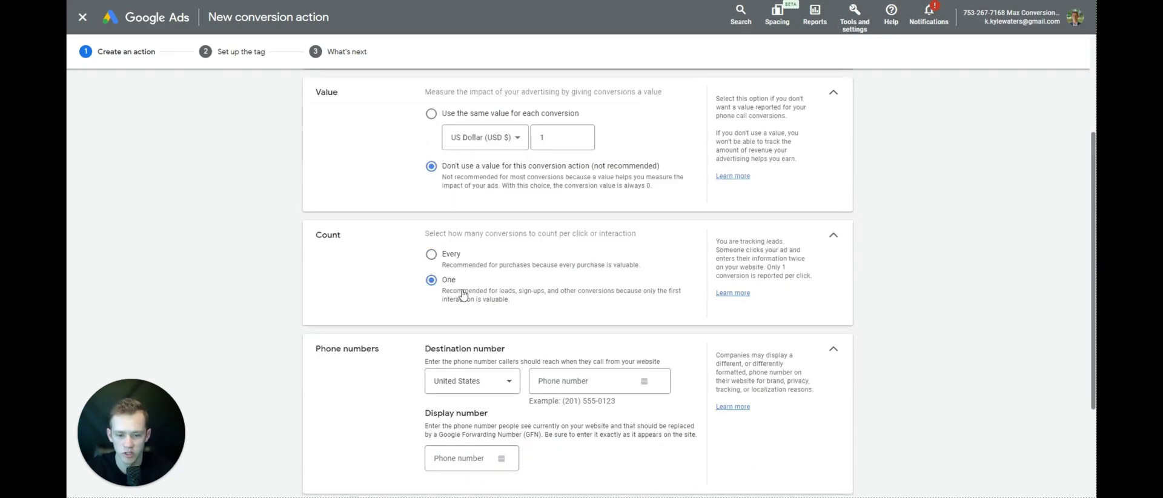
scroll(473, 279, "down", 2)
- Paste the business phone number as both the destination and display number
left_click(586, 277)
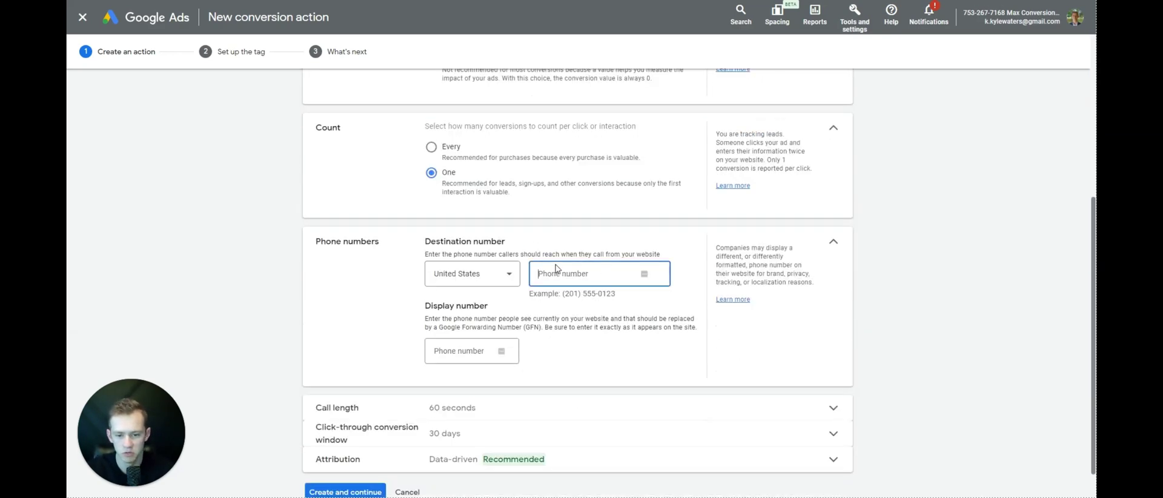
key("ctrl+v")
left_click(470, 354)
key("ctrl+v")
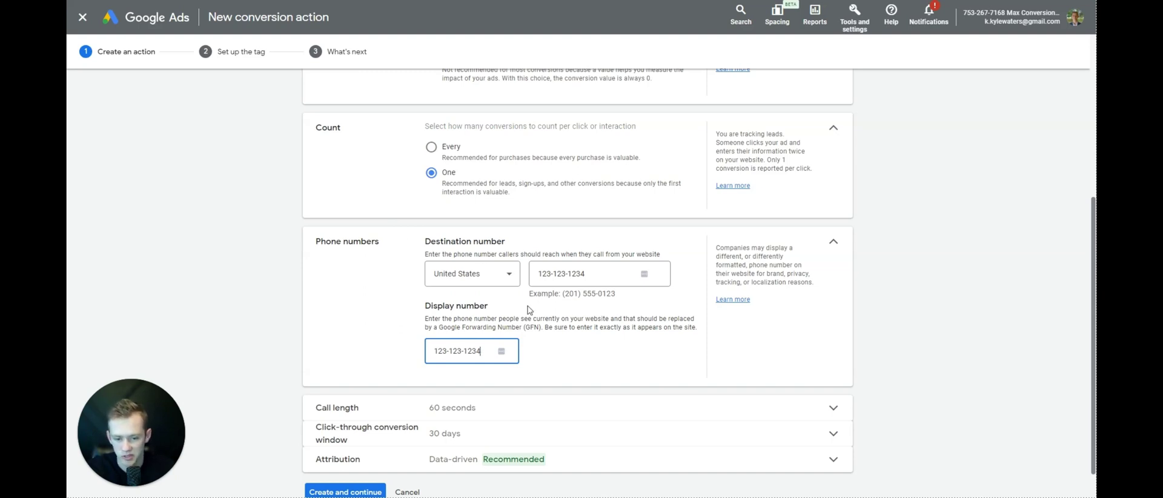
- Set call length to 0 seconds and attribution to Last click, then attempt to create it
left_click(463, 407)
key("BackSpace")
key("BackSpace")
type("0")
scroll(379, 365, "down", 1)
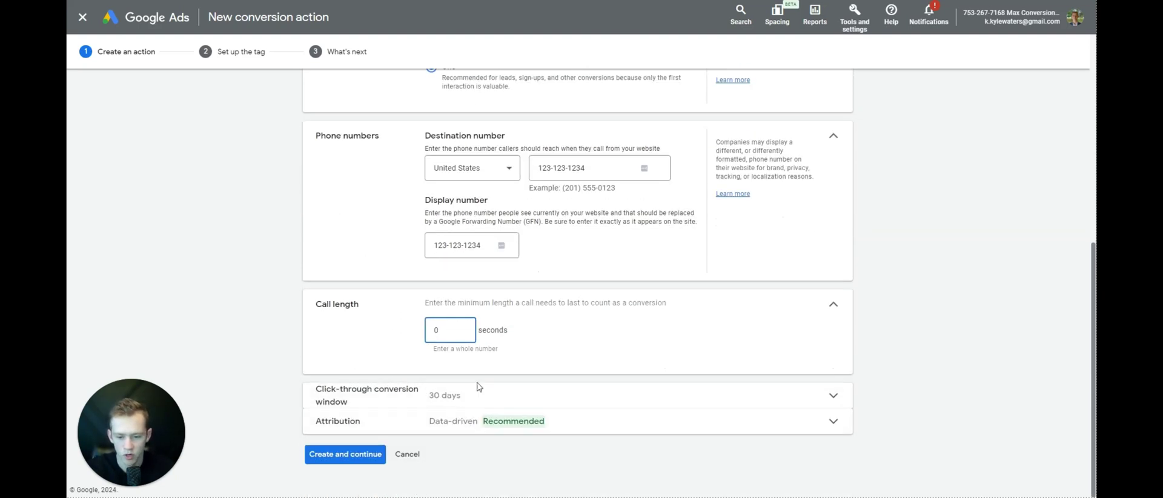
left_click(467, 428)
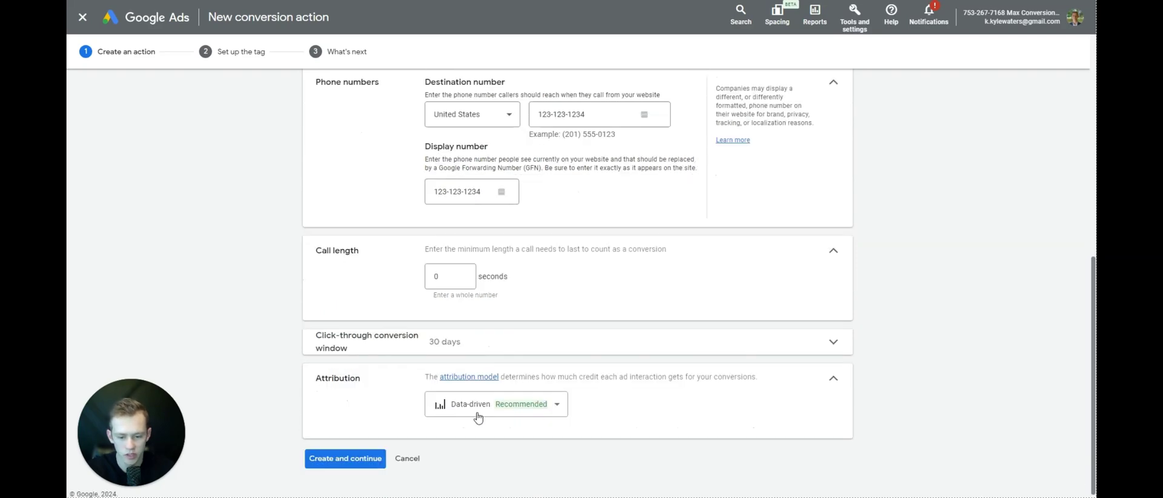
left_click(478, 414)
left_click(488, 301)
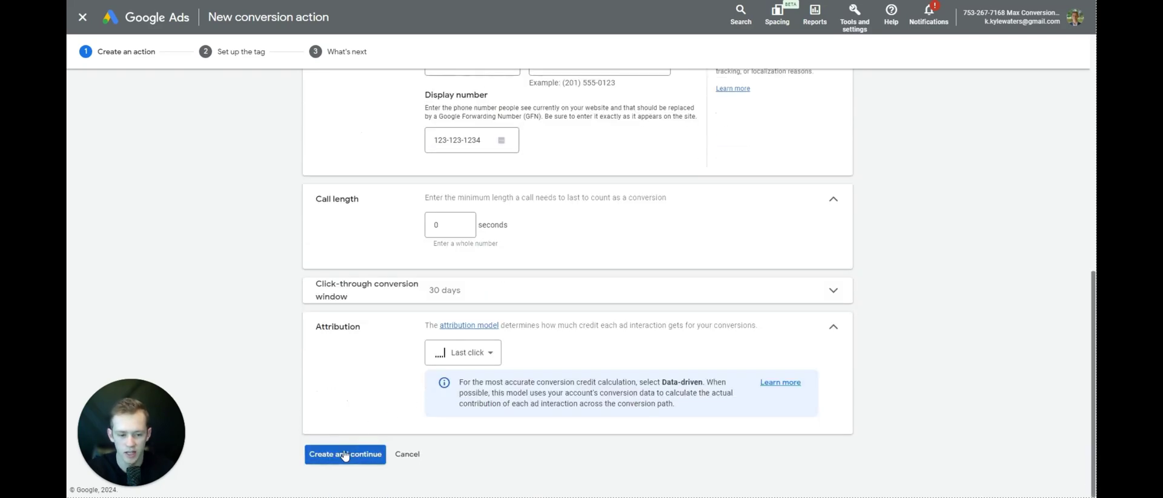
left_click(345, 454)
- Replace the rejected destination and display numbers with a different phone number
triple_click(601, 121)
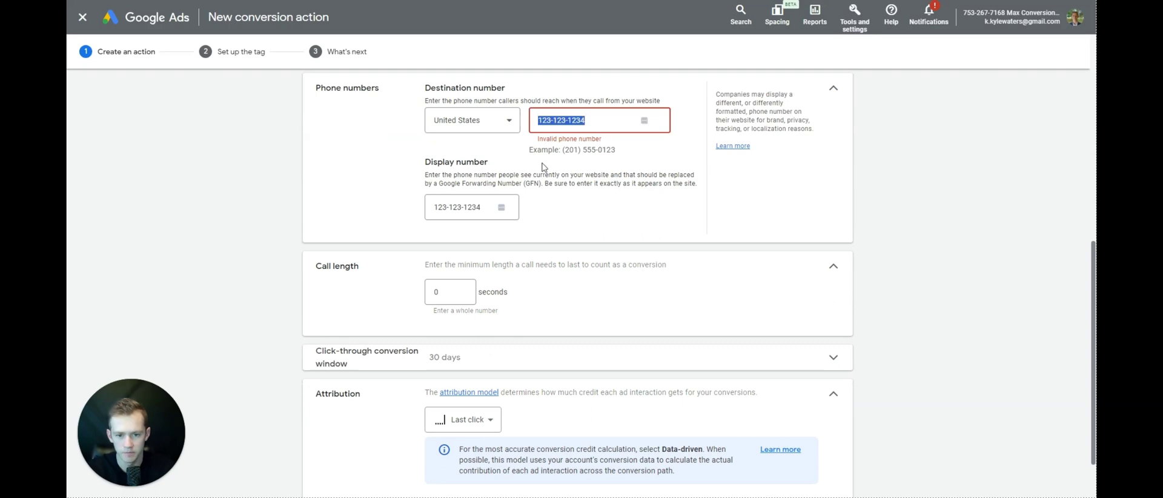
scroll(464, 416, "down", 3)
scroll(593, 174, "up", 3)
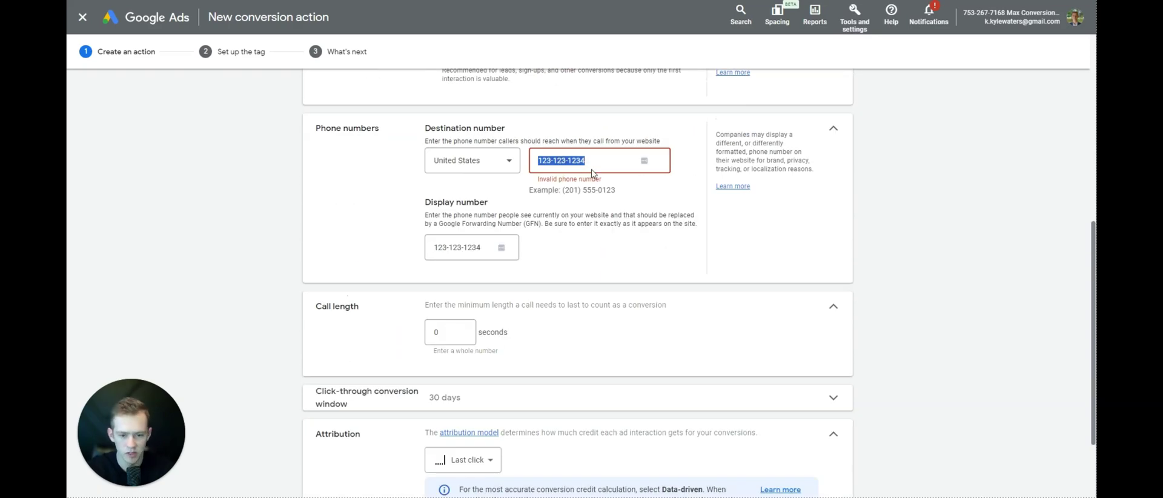
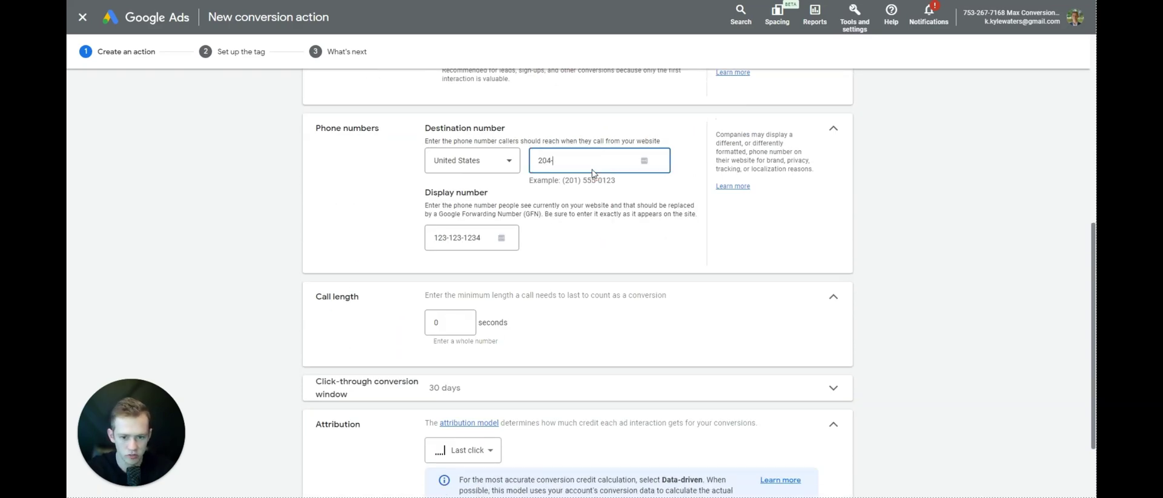
key("ctrl+a")
key("ctrl+c")
double_click(479, 236)
key("ctrl+a")
key("ctrl+v")
scroll(479, 243, "down", 3)
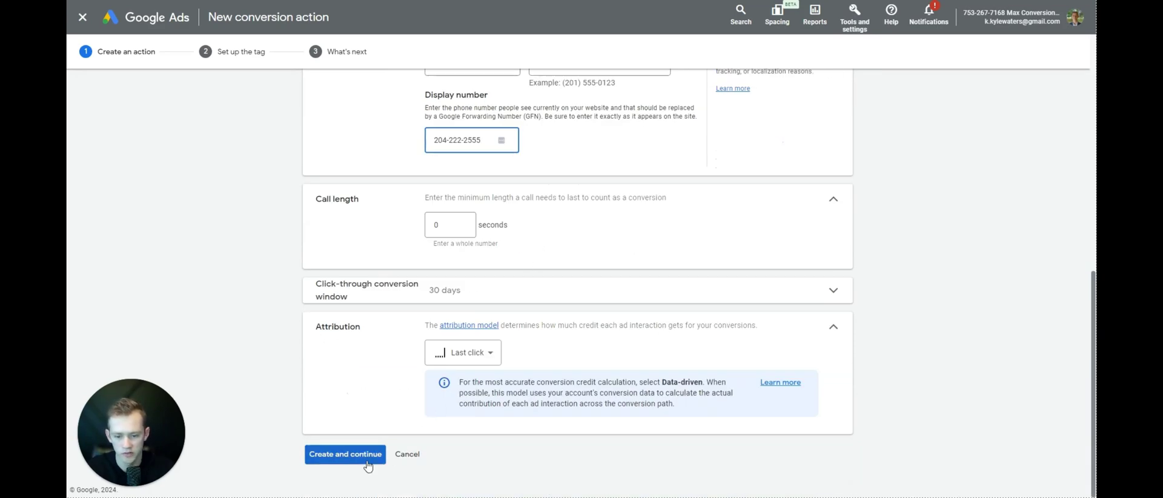
scroll(453, 410, "up", 2)
- Correct the destination number again and copy it into the display number field
triple_click(597, 117)
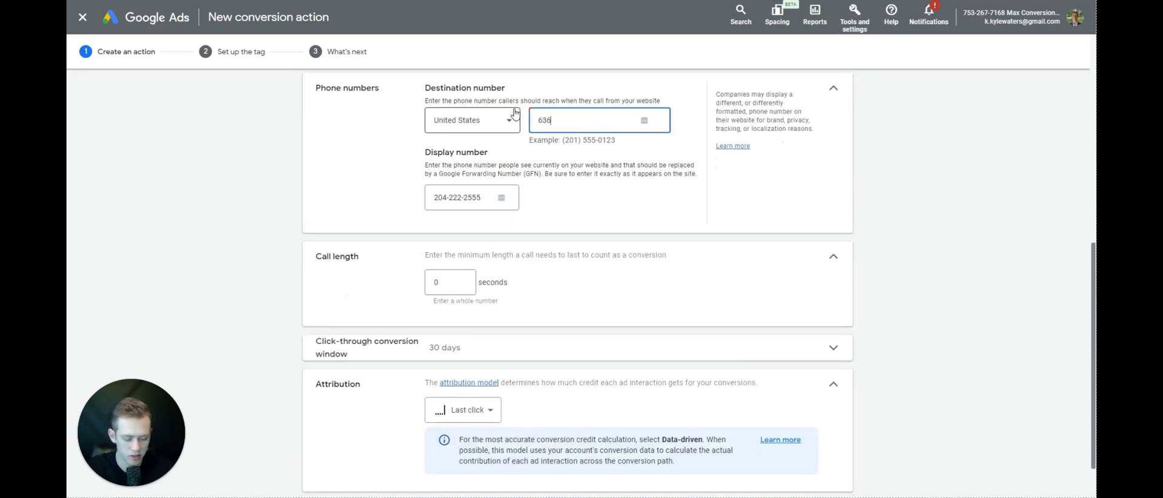
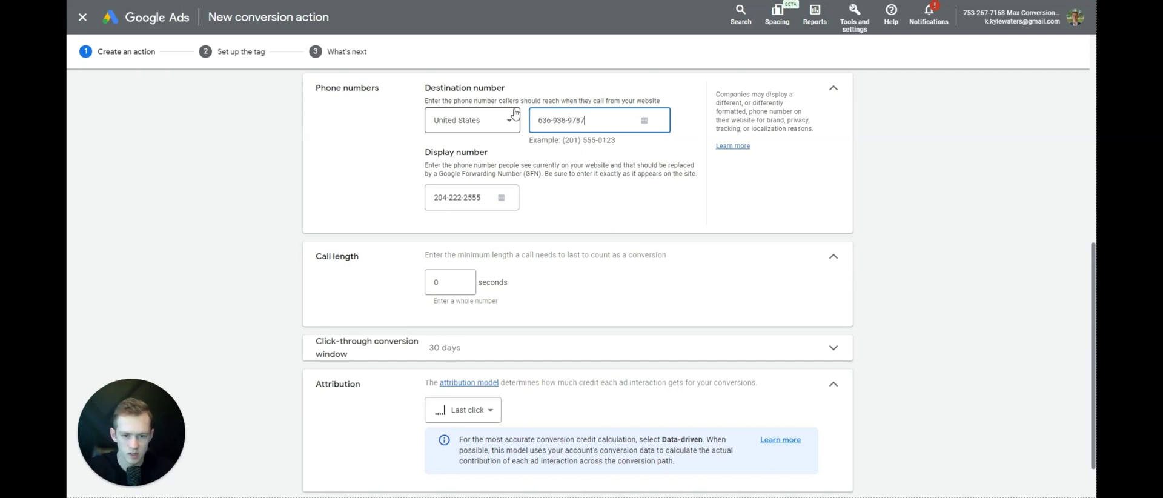
triple_click(564, 120)
key("ctrl+c")
left_click(472, 197)
key("ctrl+a")
key("ctrl+v")
scroll(399, 400, "down", 1)
- Create the conversion, choose Google Tag Manager installation, and copy the conversion ID
left_click(357, 455)
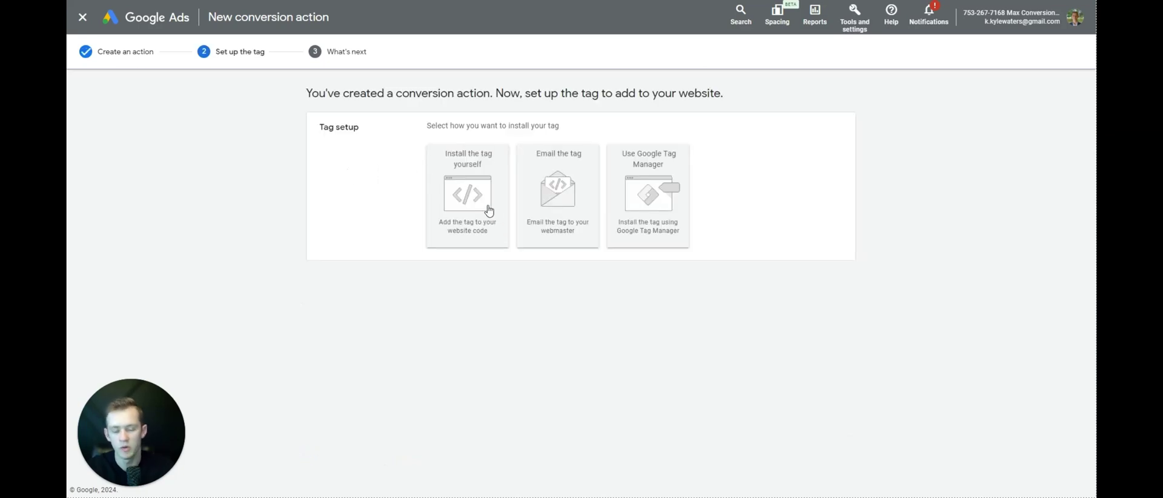
left_click(649, 219)
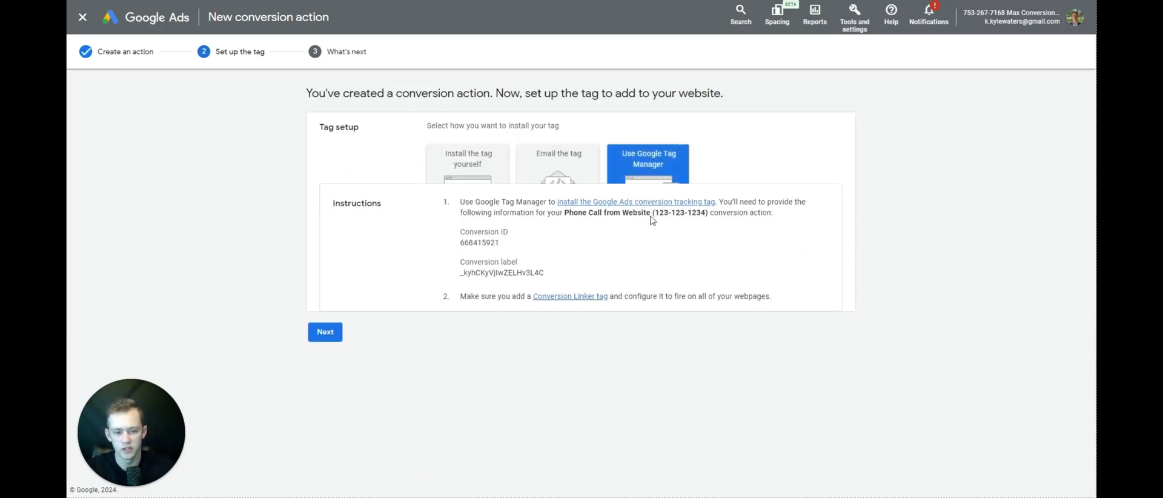
double_click(484, 229)
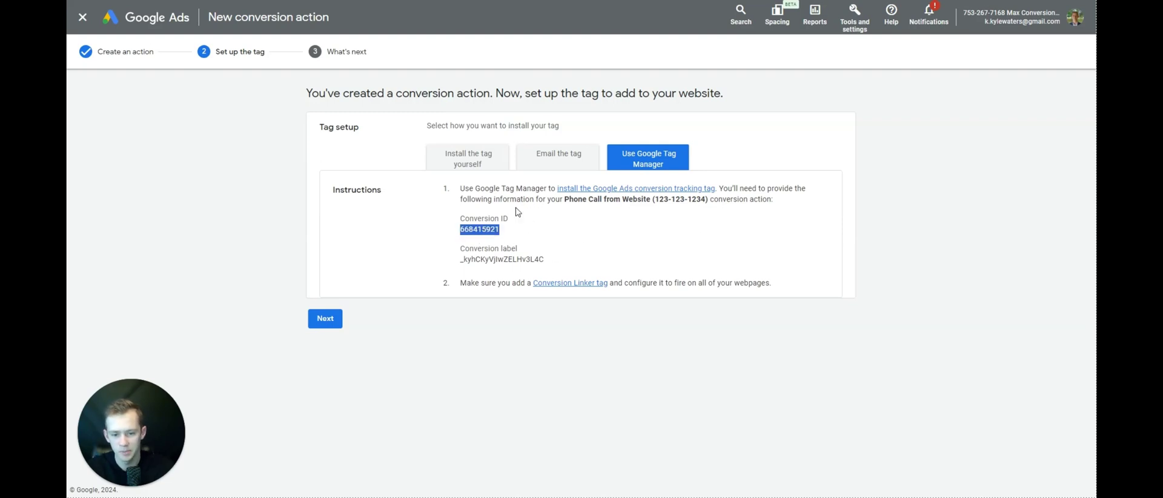
right_click(491, 233)
left_click(512, 243)
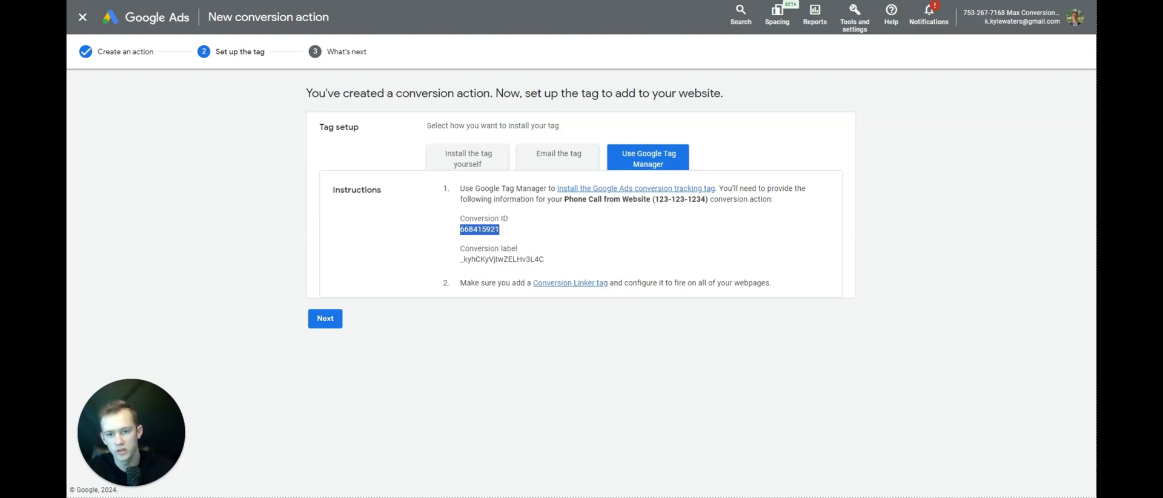
left_click(445, 1)
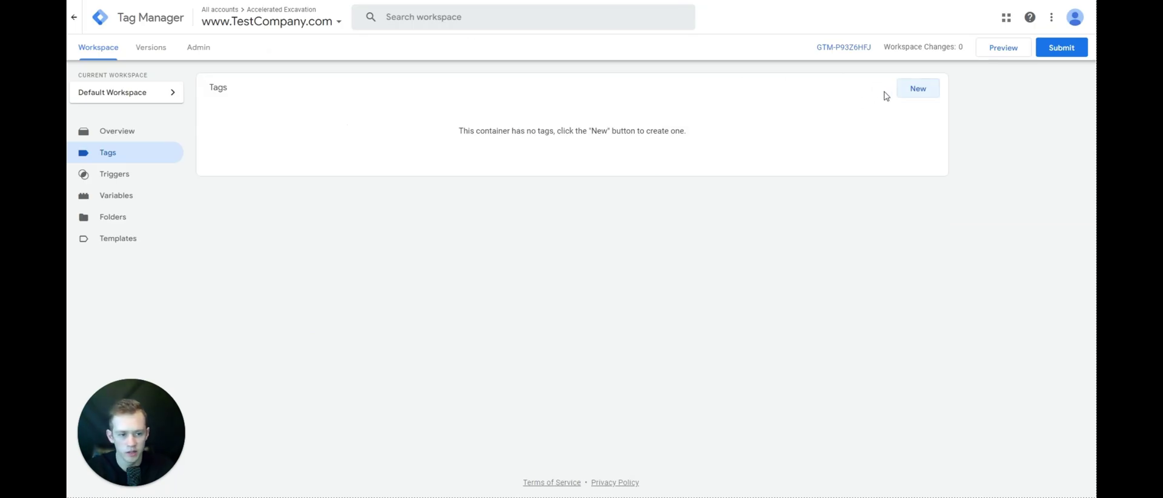
- Create a new Google Ads Calls from Website Conversion tag and paste in the conversion ID
left_click(908, 89)
left_click(747, 134)
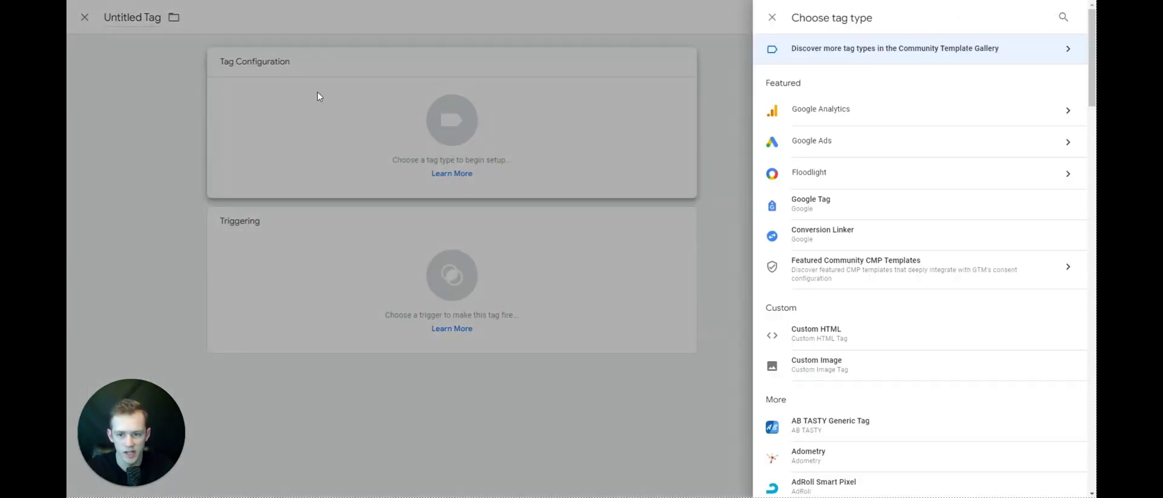
left_click(890, 153)
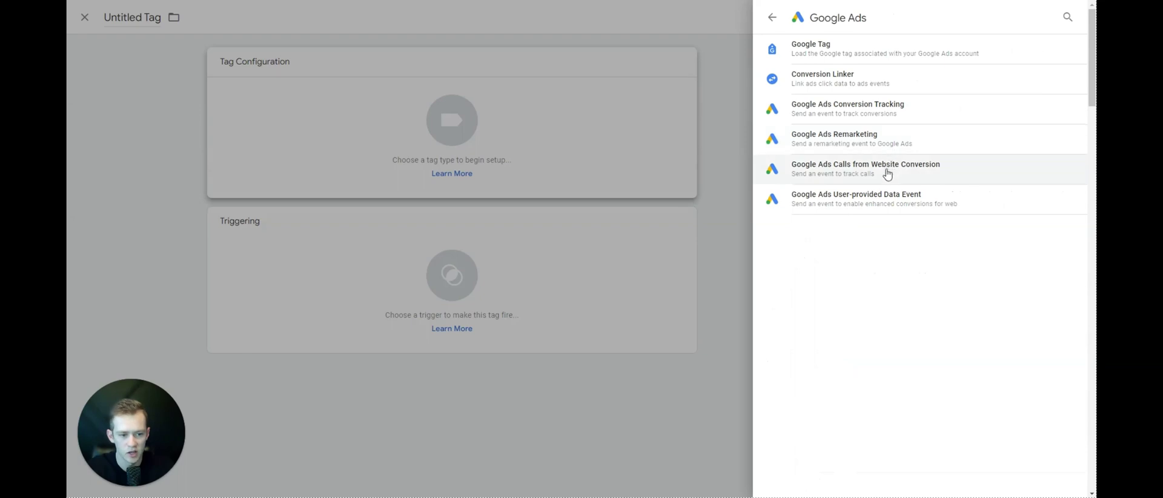
left_click(825, 176)
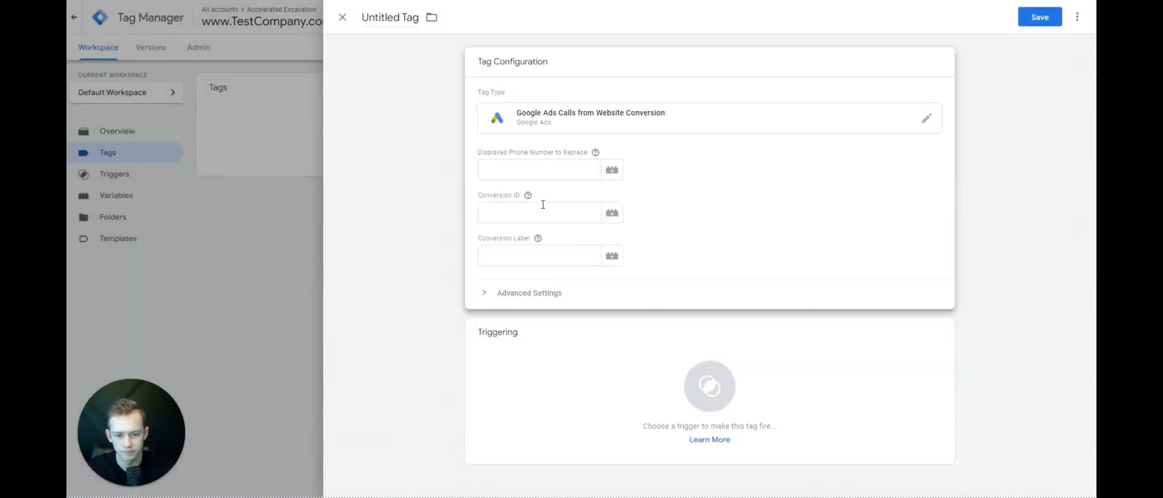
left_click(543, 209)
key("ctrl+v")
- Enter the displayed phone number and paste the conversion label copied from Google Ads
left_click(542, 172)
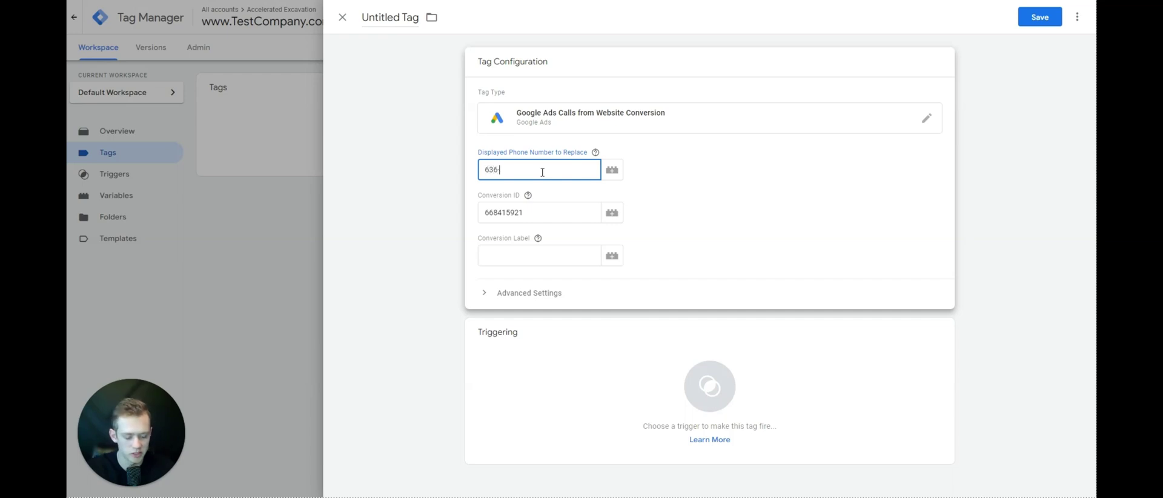
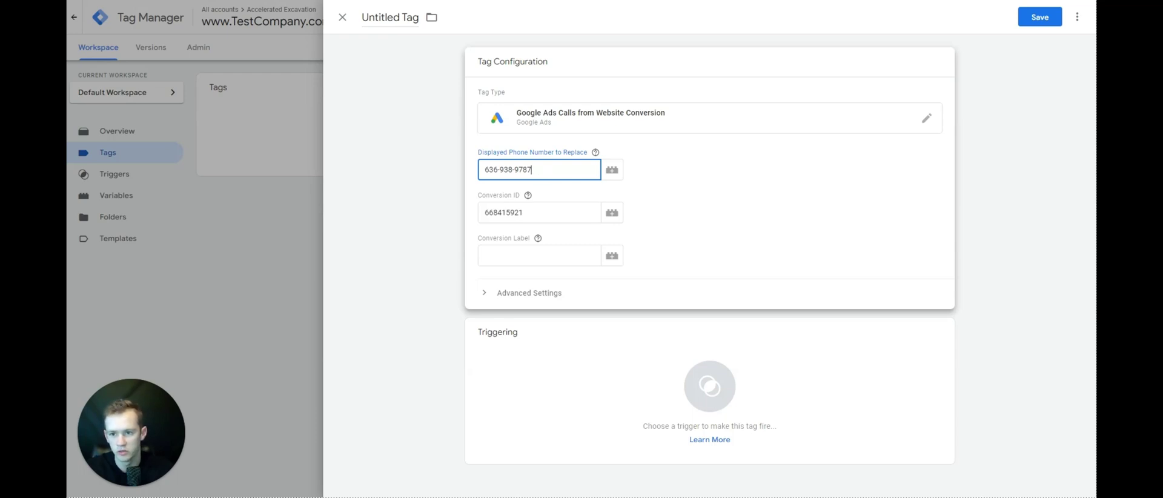
key("ctrl+Tab")
left_click_drag(545, 259, 461, 259)
right_click(514, 262)
left_click(530, 273)
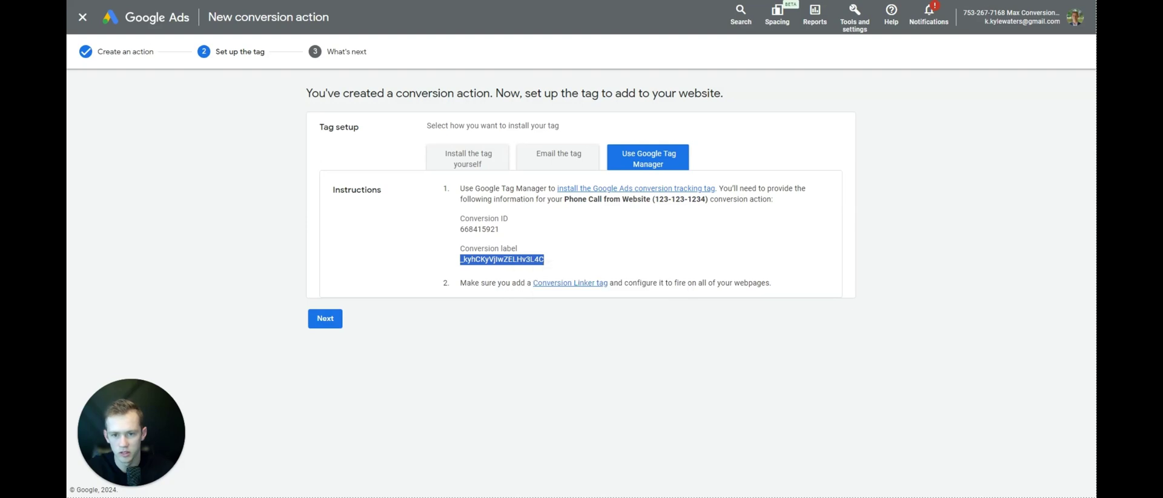
key("ctrl+Tab")
left_click(515, 255)
key("ctrl+v")
left_click_drag(567, 255, 513, 255)
left_click(520, 312)
- Check the advanced tag settings and set the tag to fire on All Pages
left_click(521, 209)
left_click(532, 294)
scroll(552, 265, "down", 1)
left_click(496, 248)
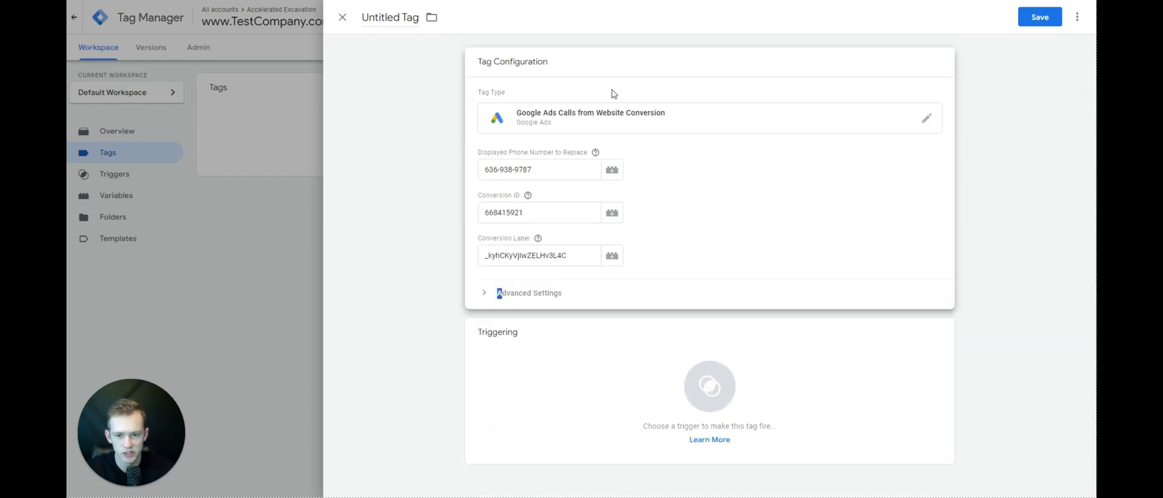
left_click(612, 402)
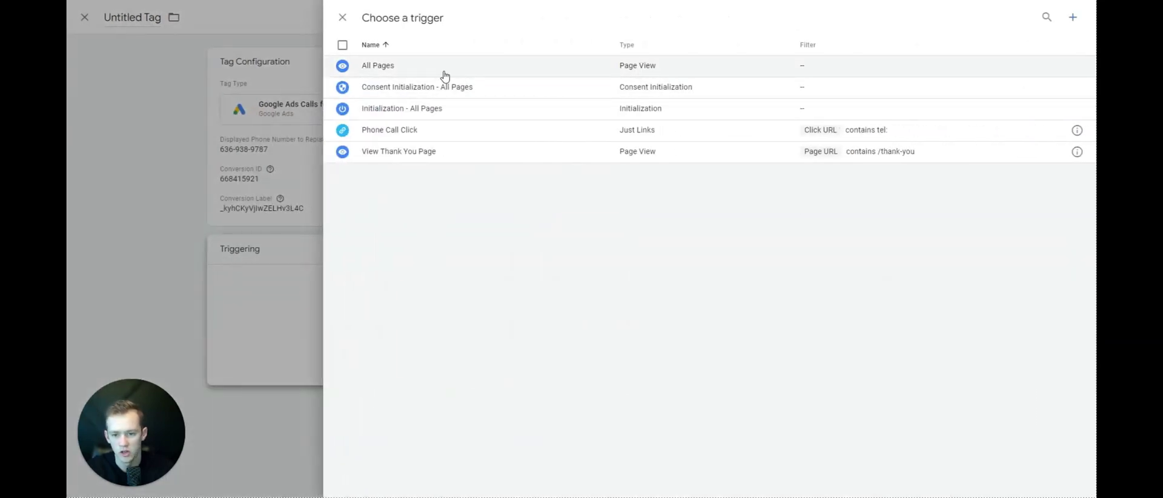
left_click(444, 73)
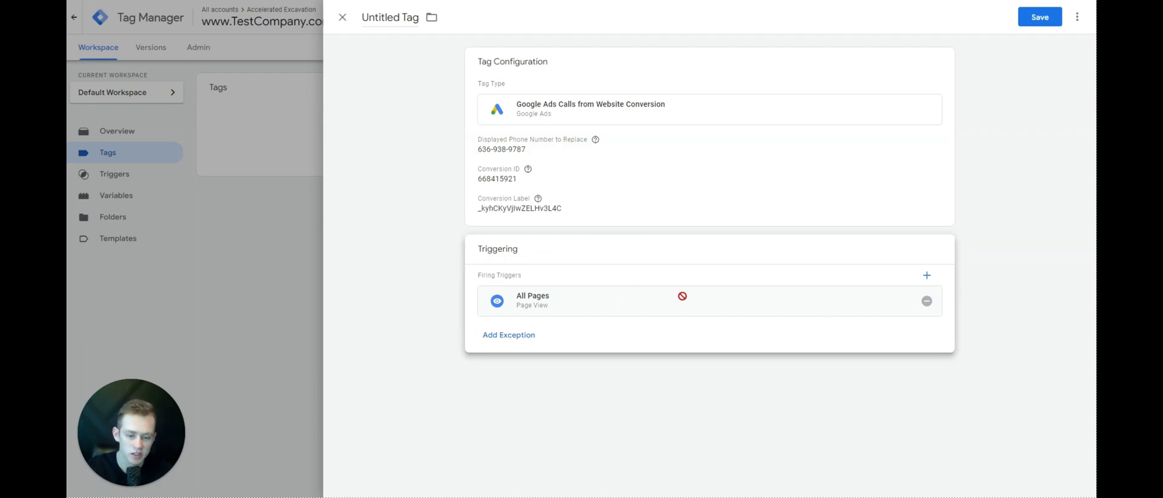
- Save the tag under the name 'GA - Phone Call Conversion'
left_click(393, 18)
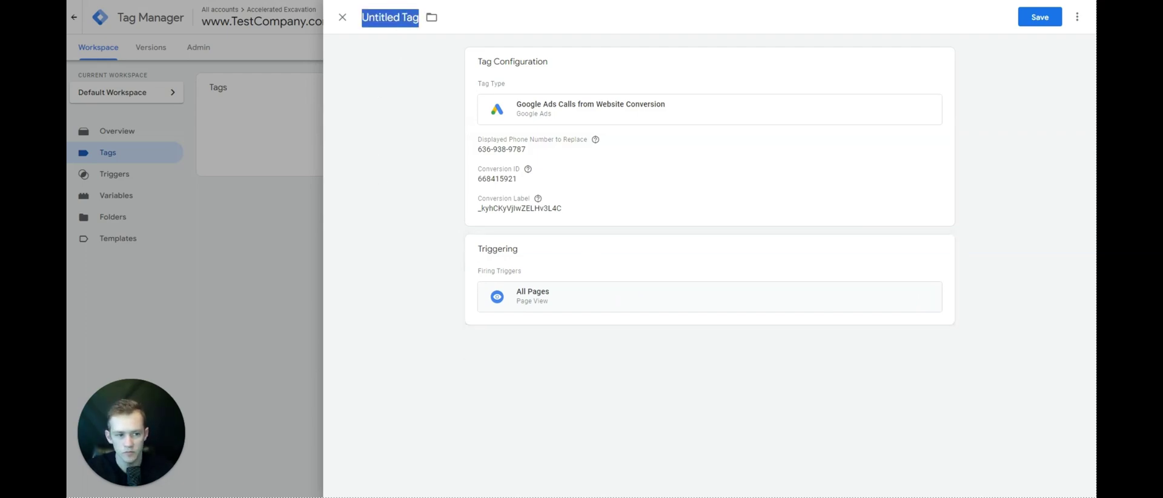
left_click(1040, 17)
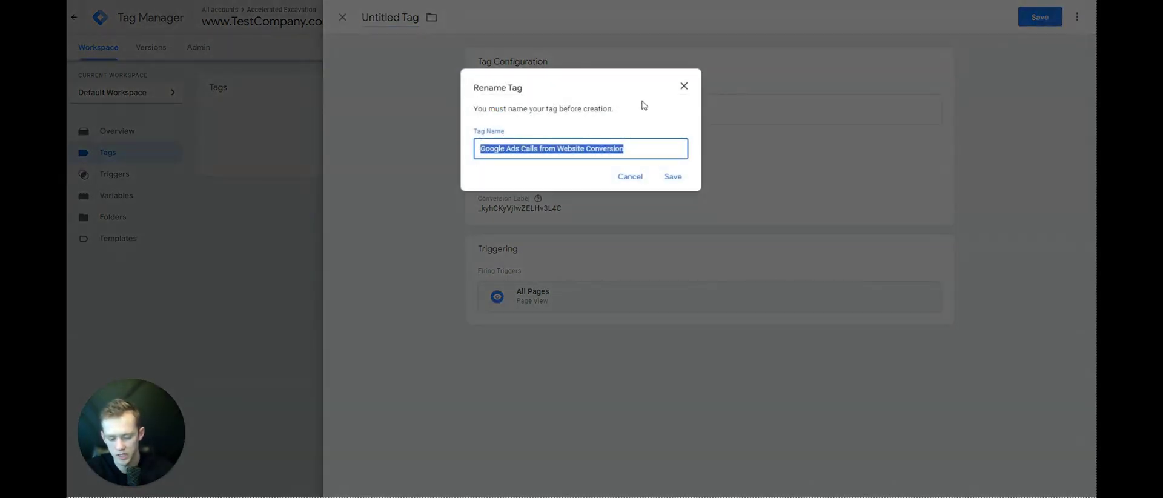
type("GA - Phone")
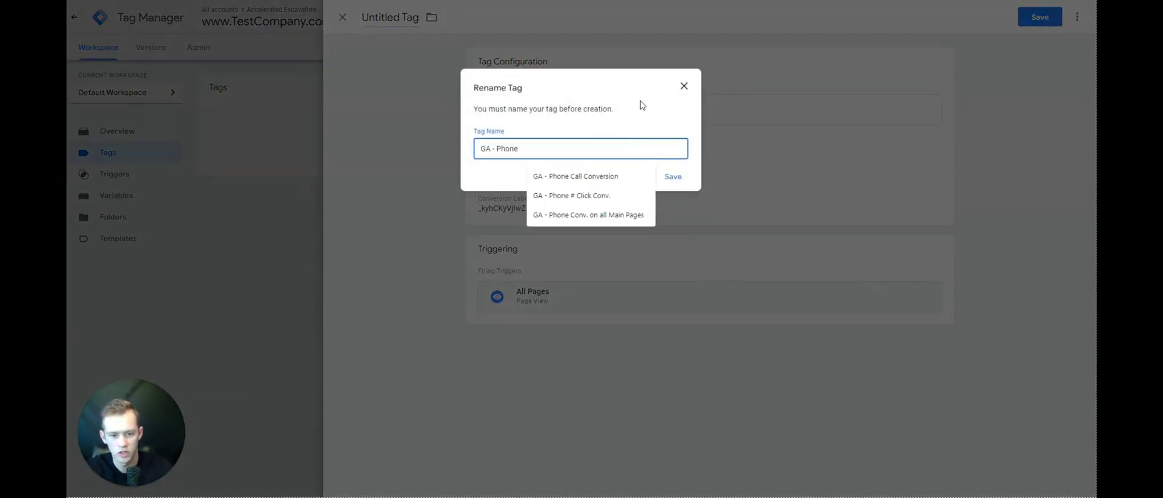
left_click(599, 177)
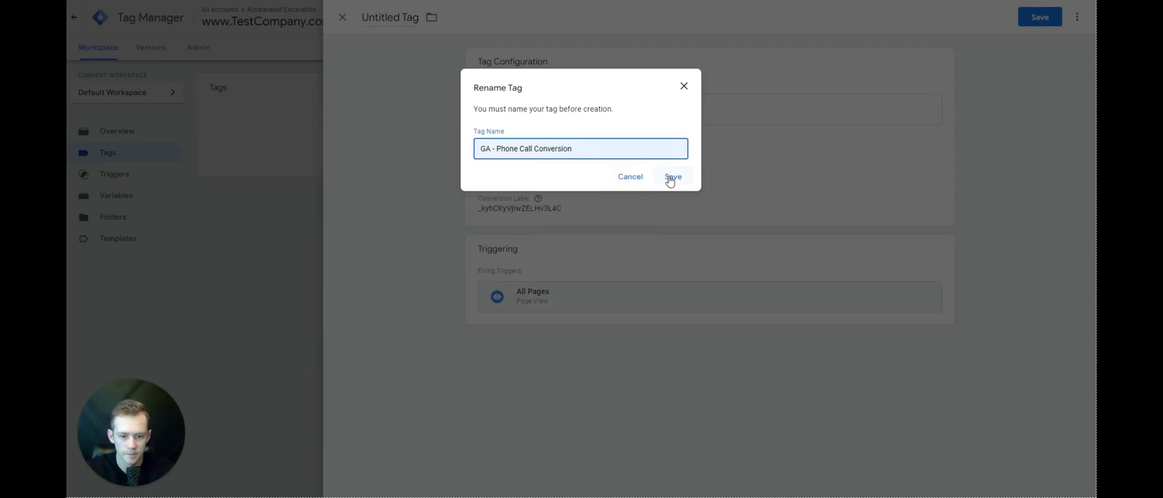
left_click(671, 177)
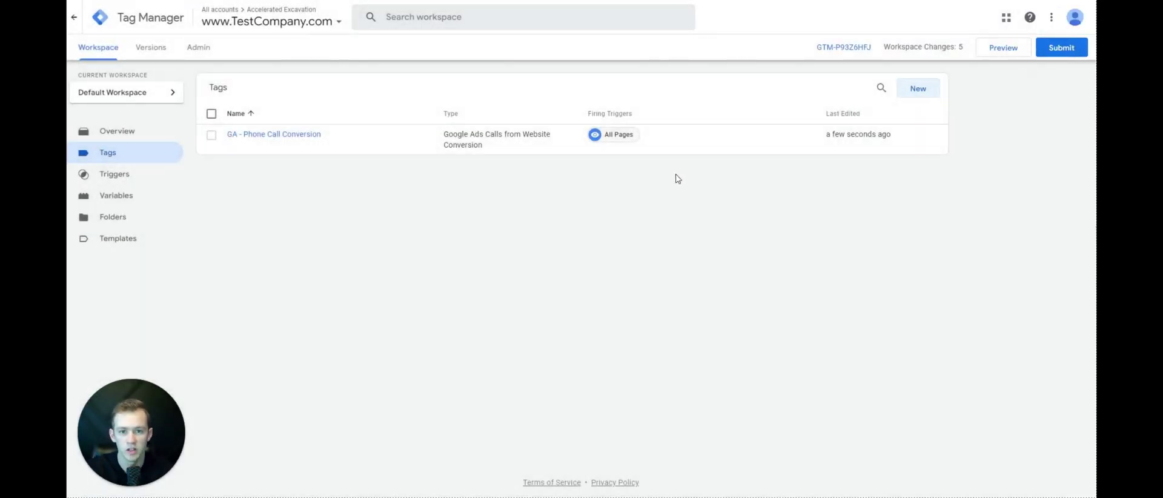
- Create a Conversion Linker tag firing on All Pages and save it with its default name
left_click(918, 88)
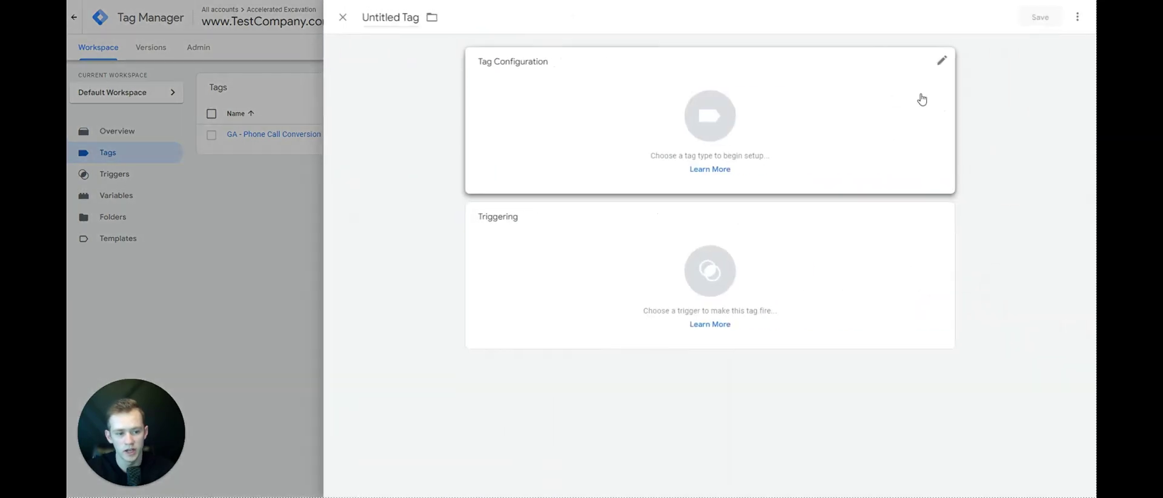
left_click(918, 91)
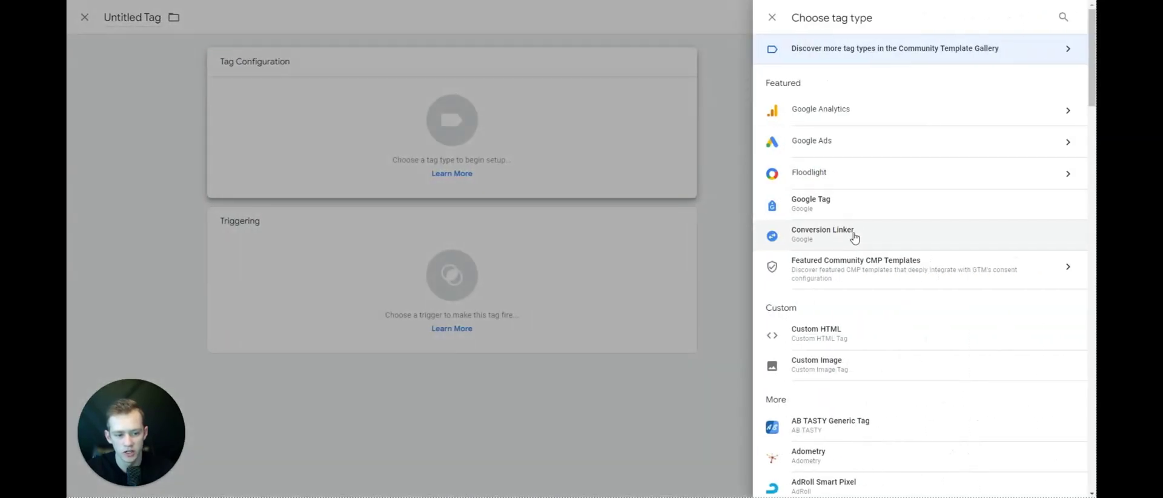
left_click(855, 238)
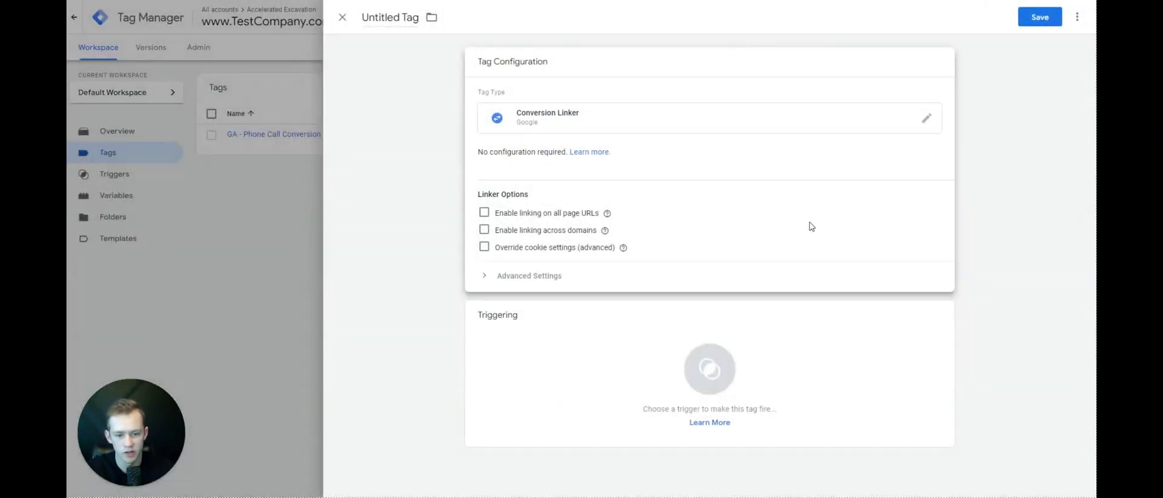
left_click(565, 275)
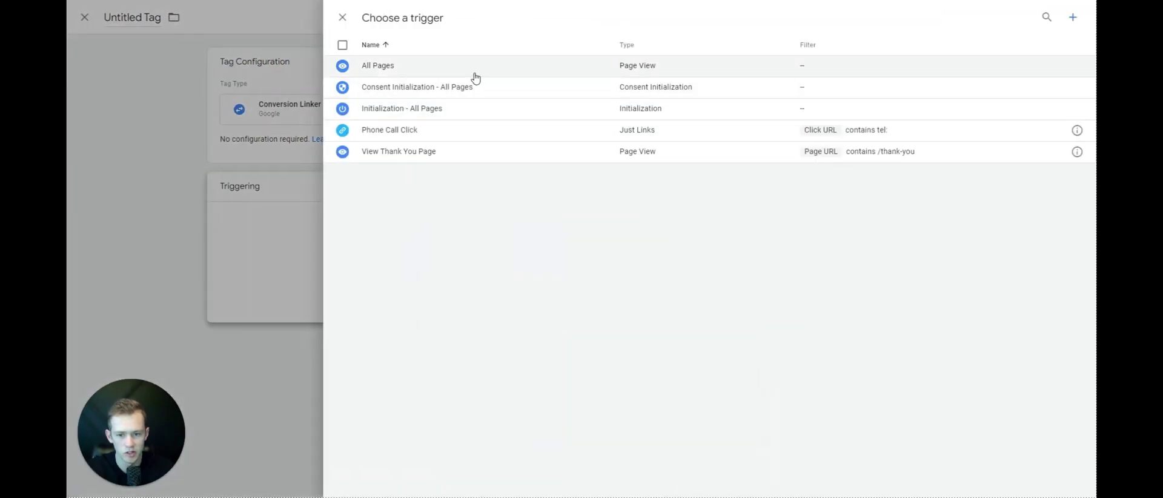
left_click(473, 68)
left_click(1040, 17)
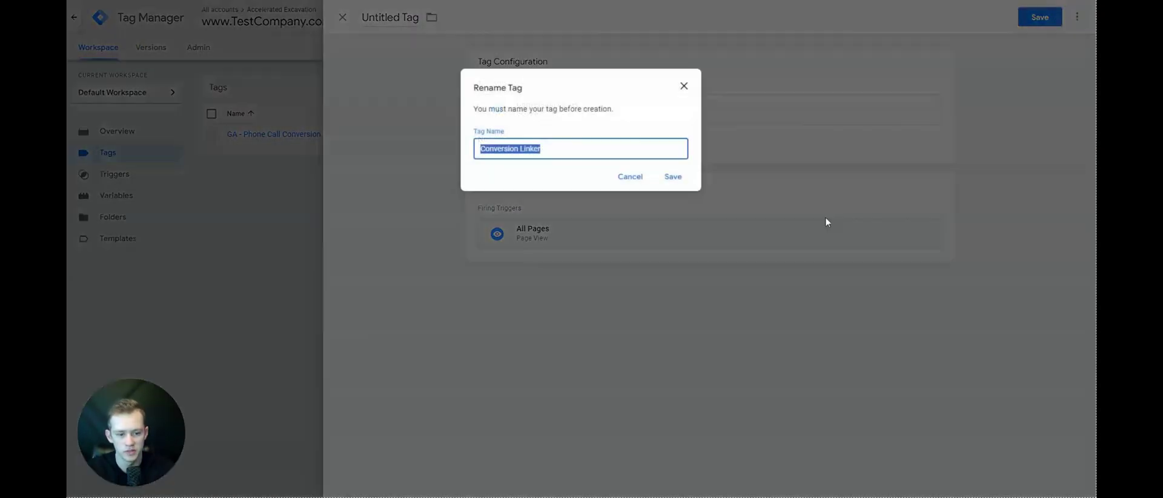
left_click(688, 177)
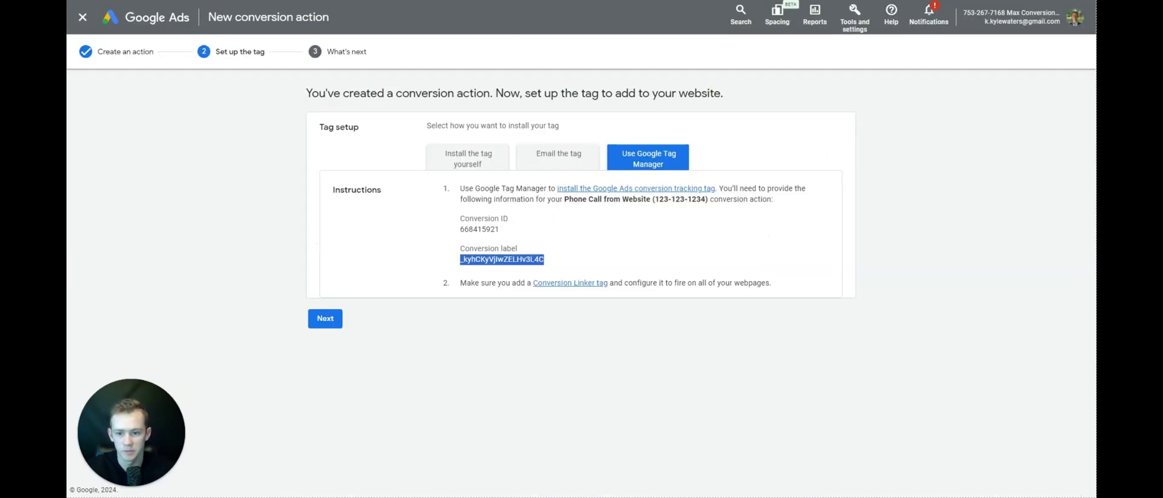
- Open Conversions from Tools and settings and reload to the new Google Ads version
left_click(855, 18)
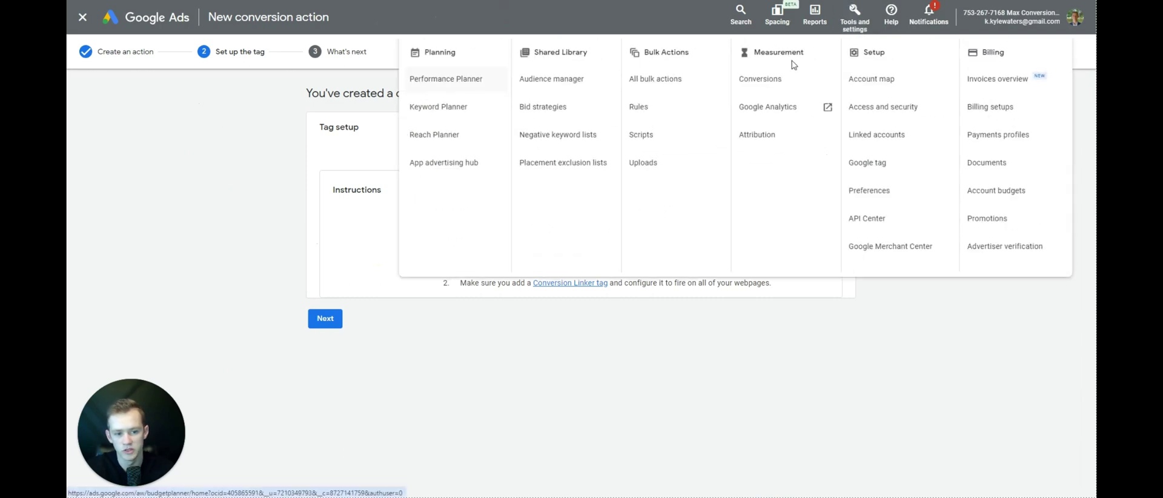
left_click(783, 79)
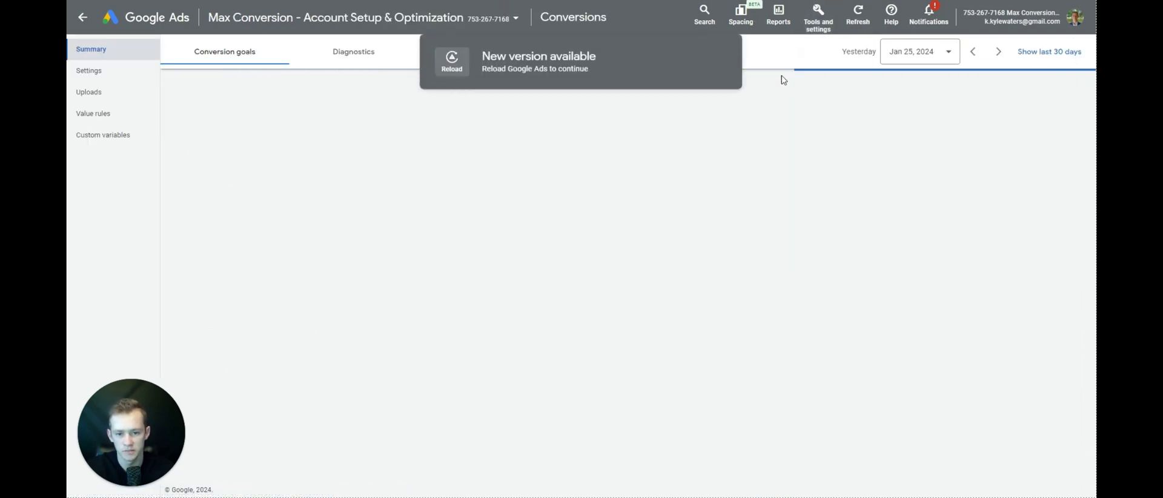
left_click(452, 62)
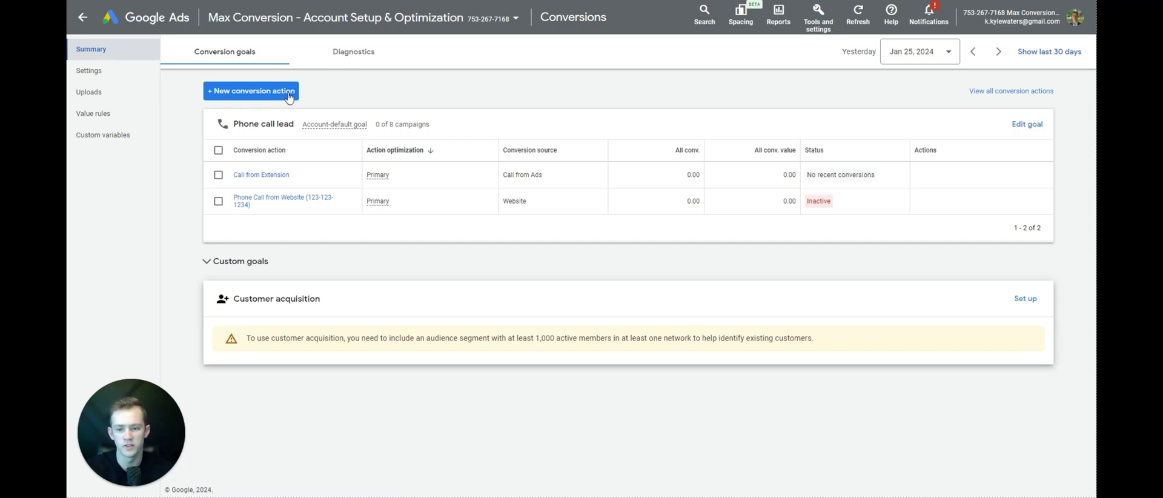
- Start a new Phone calls conversion action for clicks on your number on the mobile website
left_click(285, 97)
left_click(644, 183)
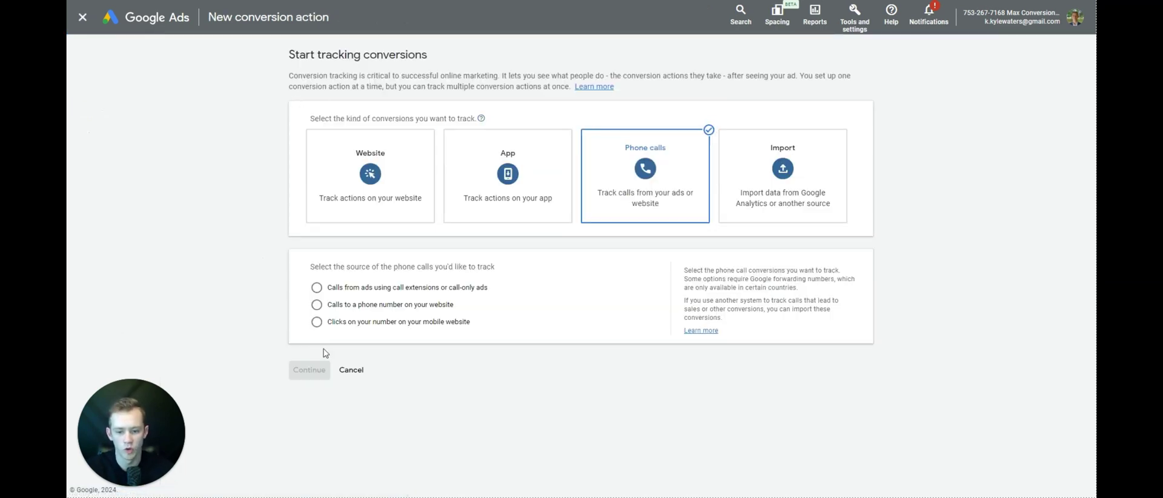
left_click(352, 324)
left_click(315, 370)
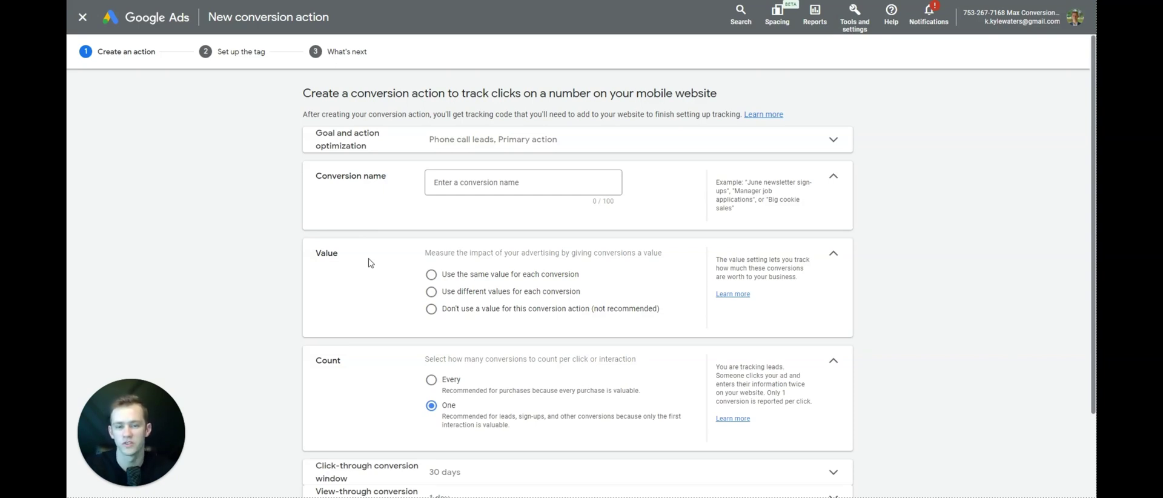
- Name the conversion 'Mobile click to call on website', with no value and one conversion per click
left_click(457, 192)
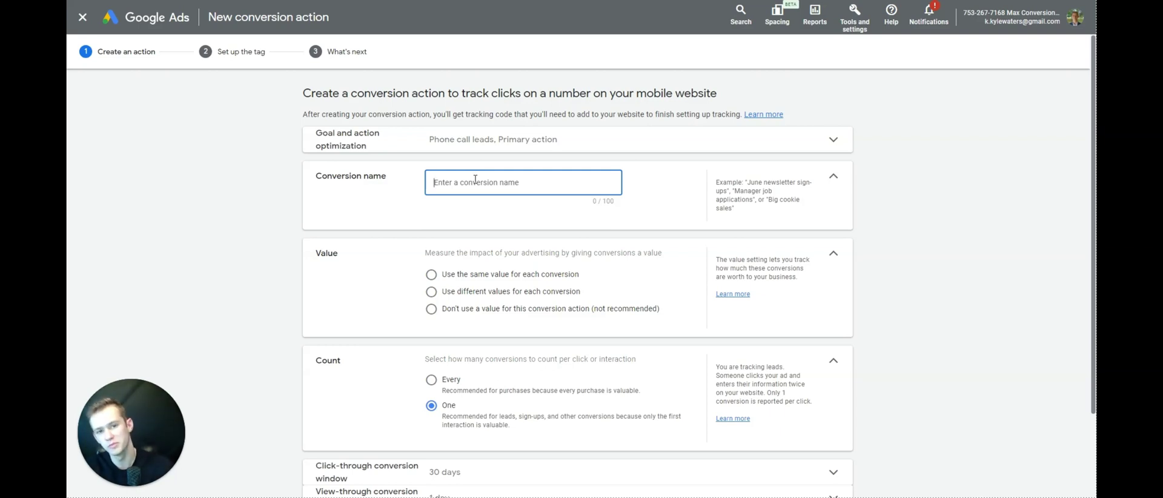
type("M")
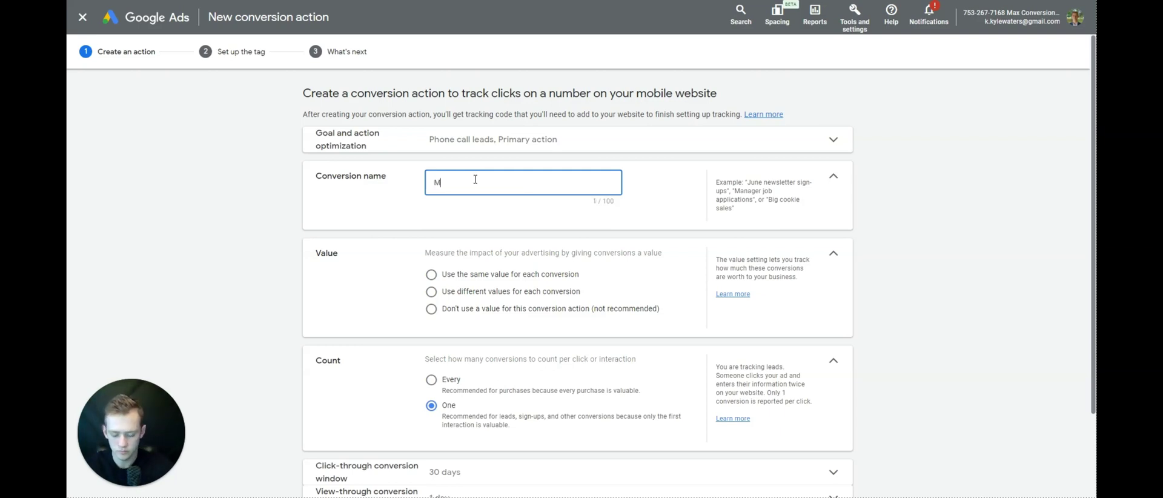
type("obile click ")
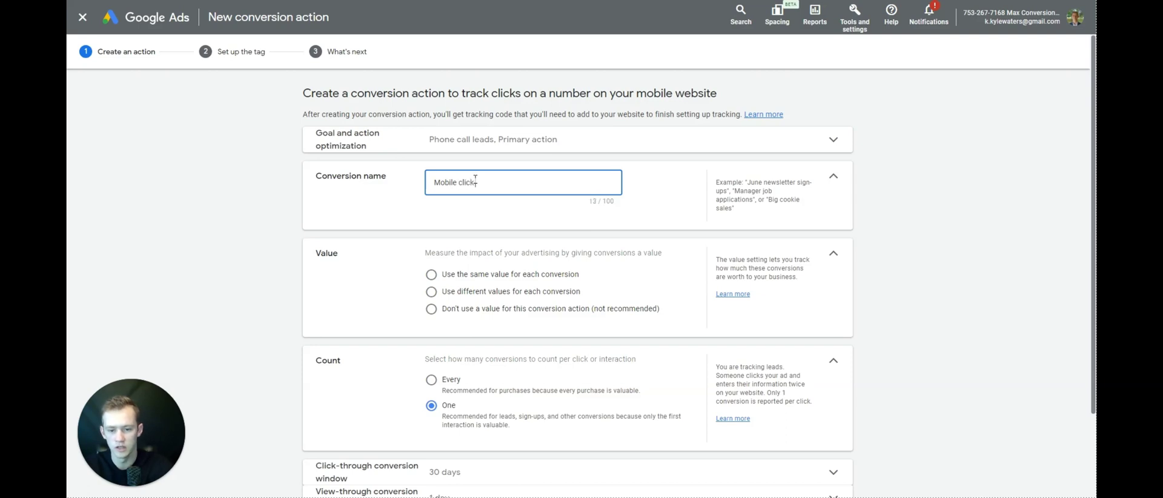
type("to call on website")
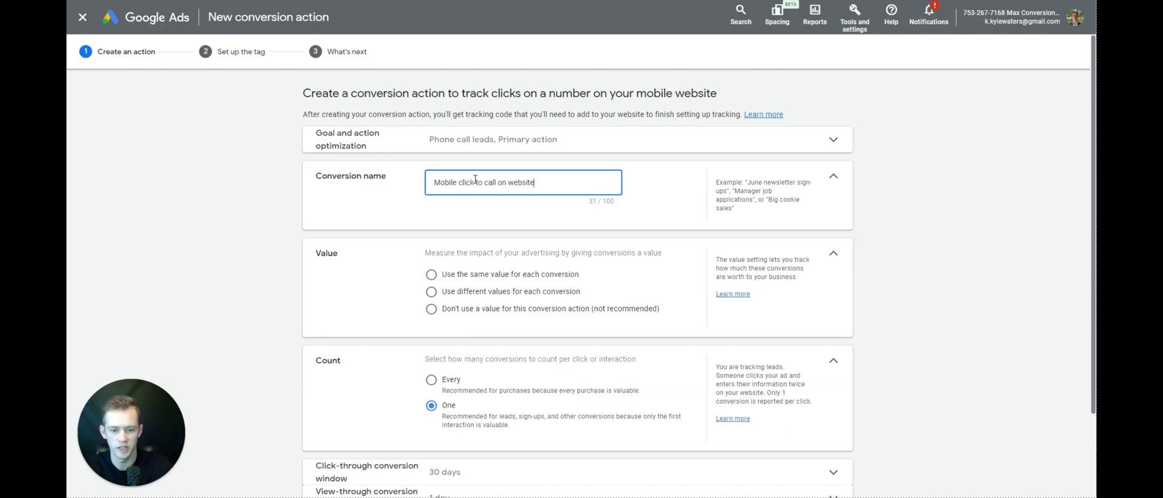
left_click(477, 311)
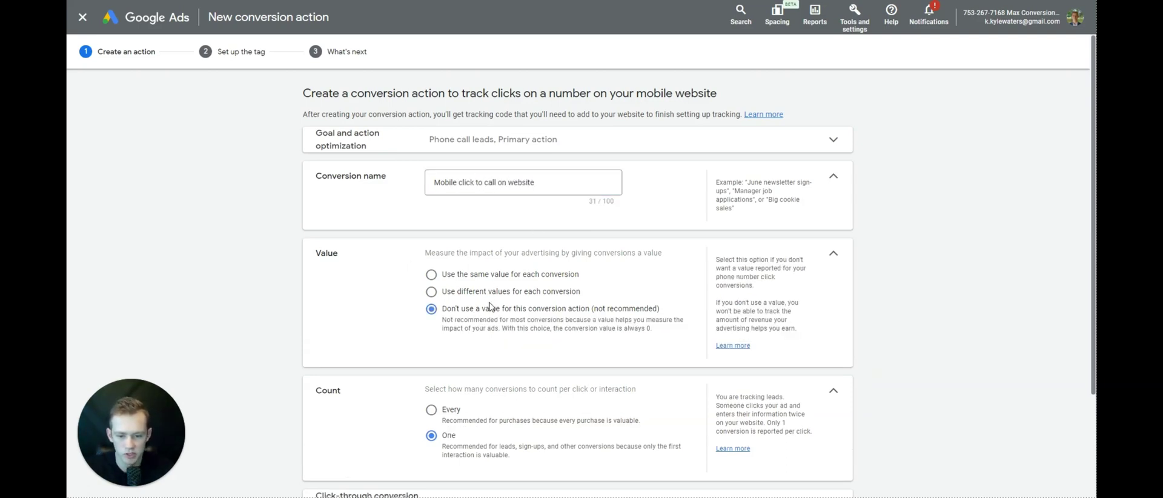
left_click(477, 281)
left_click(474, 371)
scroll(475, 309, "down", 2)
left_click(453, 291)
left_click(455, 305)
- Set Last click attribution and create the conversion action
left_click(476, 421)
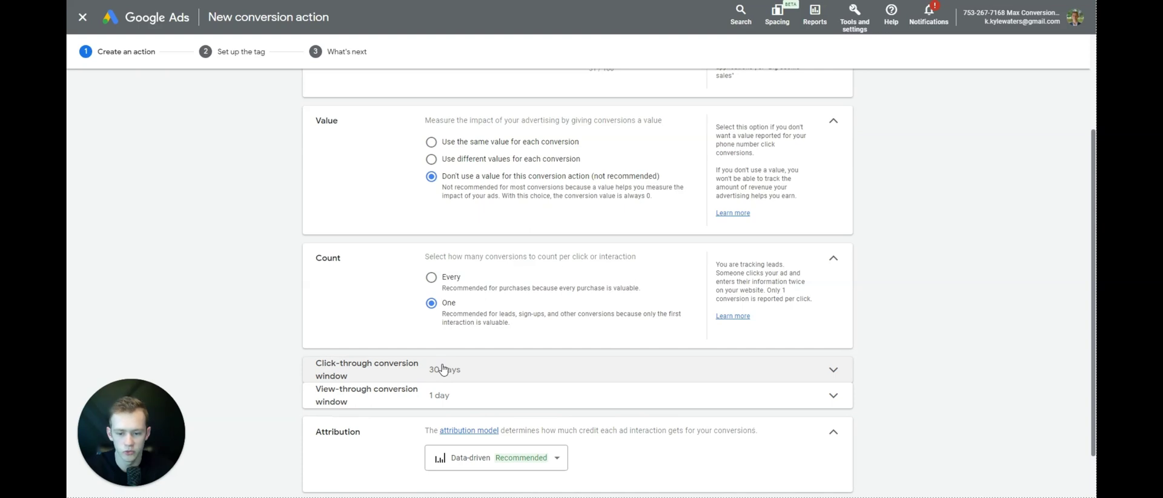
scroll(449, 397, "down", 1)
left_click(449, 400)
left_click(470, 300)
scroll(424, 388, "down", 1)
left_click(358, 454)
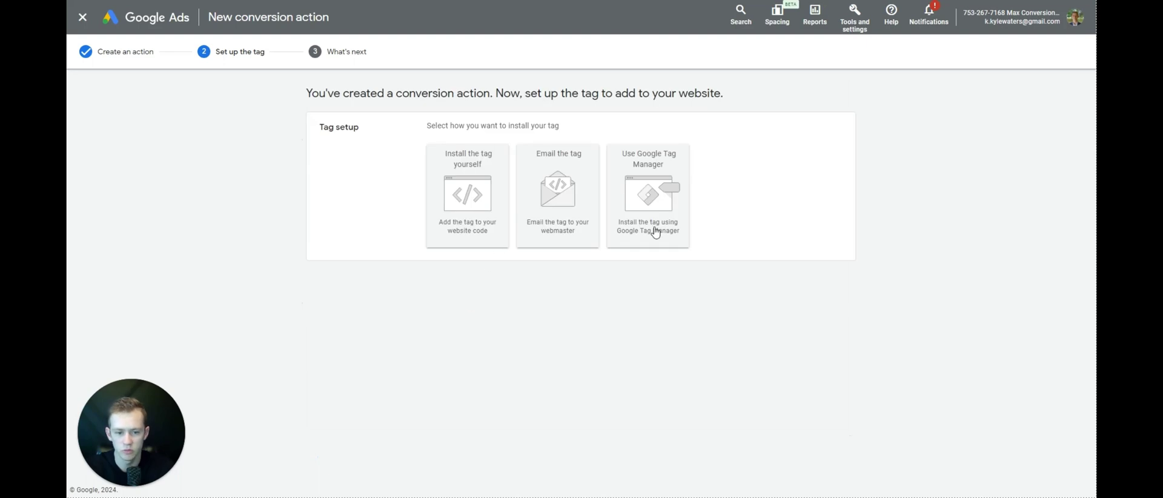
- Choose Google Tag Manager as the install method and copy the conversion ID
left_click(655, 232)
double_click(493, 229)
right_click(494, 229)
left_click(506, 238)
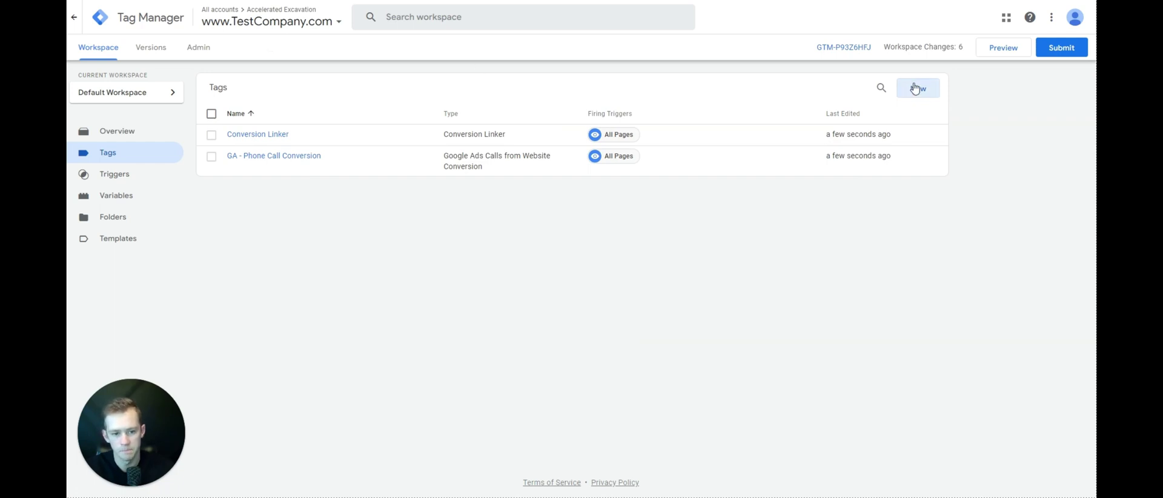
- Create a new tag of type Google Ads Conversion Tracking
left_click(915, 89)
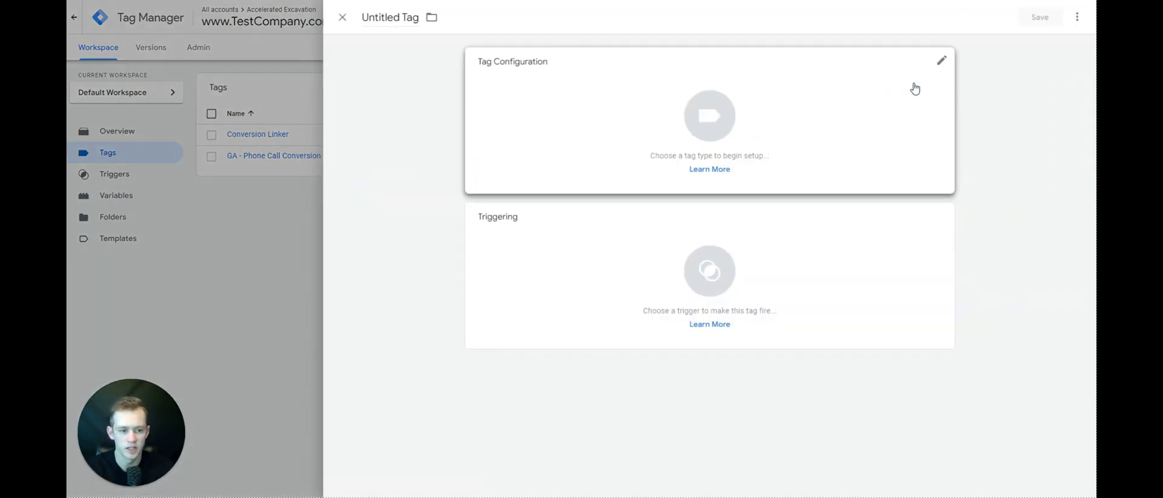
left_click(914, 88)
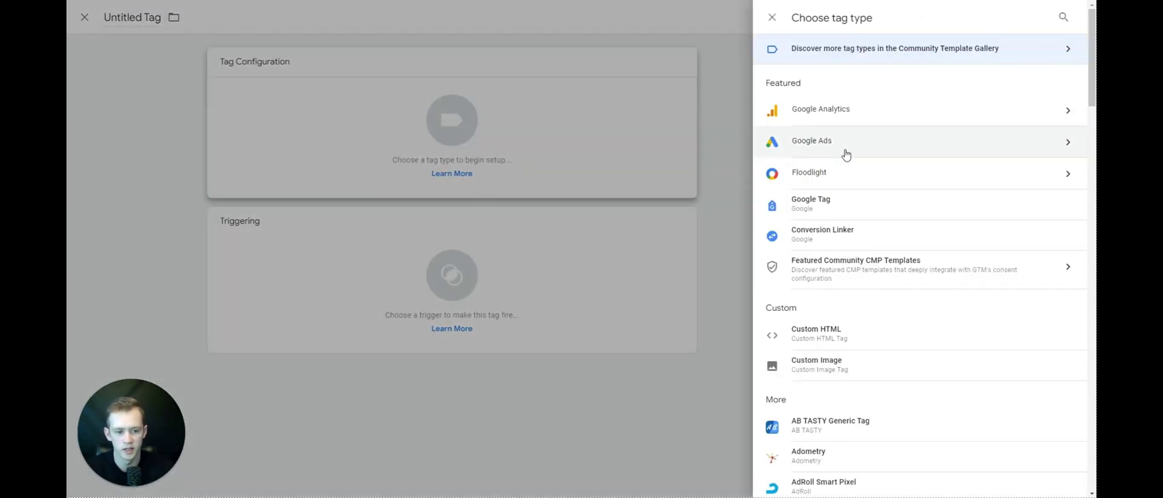
left_click(846, 144)
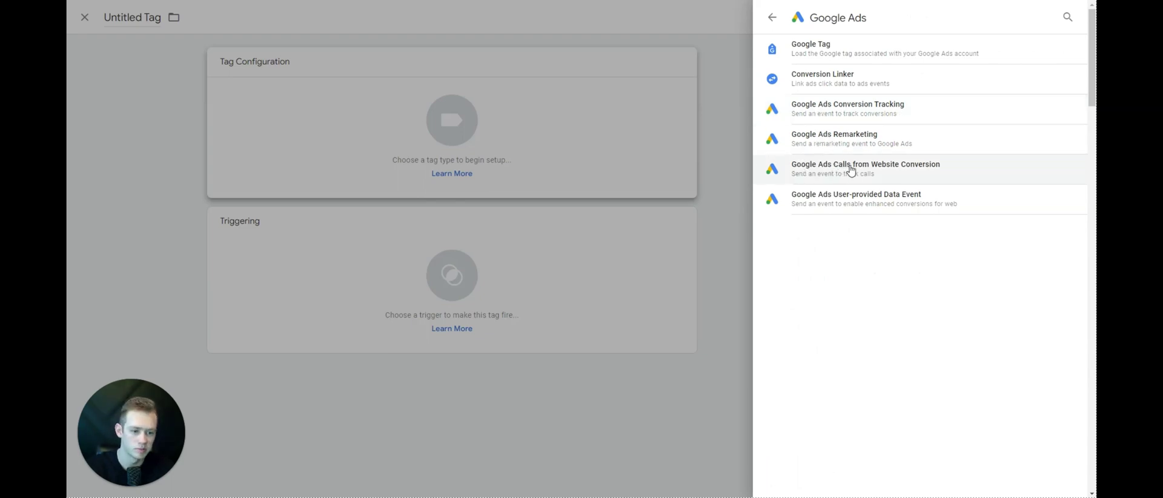
left_click(862, 115)
- Paste the conversion ID, then copy the conversion label from Google Ads and paste it in
left_click(551, 182)
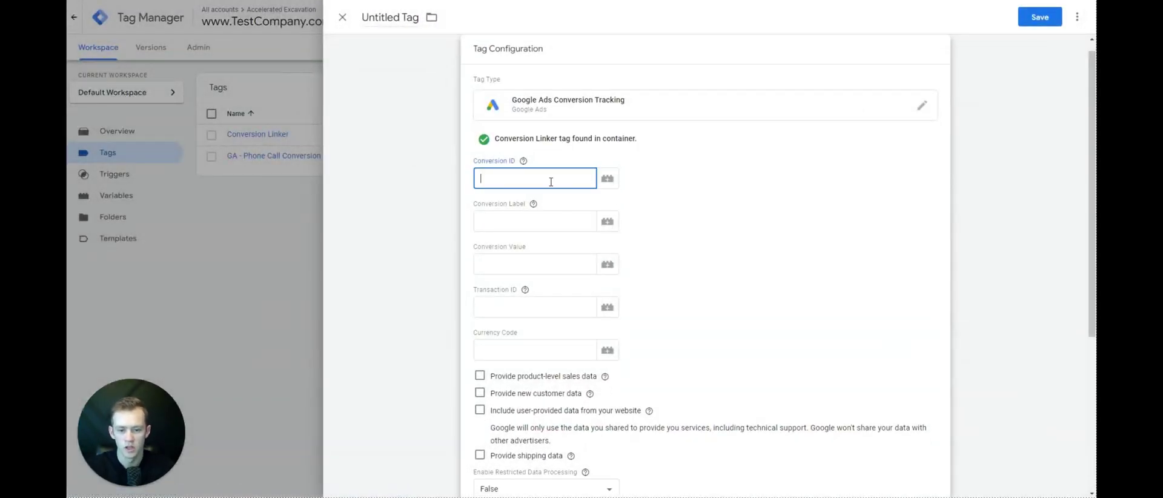
key("ctrl+v")
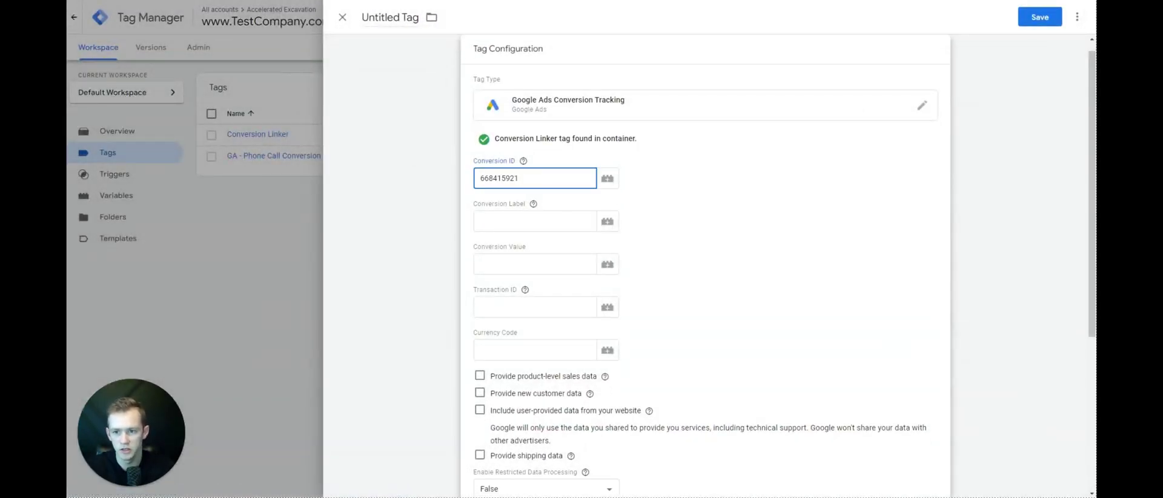
key("ctrl+Tab")
double_click(530, 260)
right_click(530, 259)
left_click(547, 269)
key("ctrl+Tab")
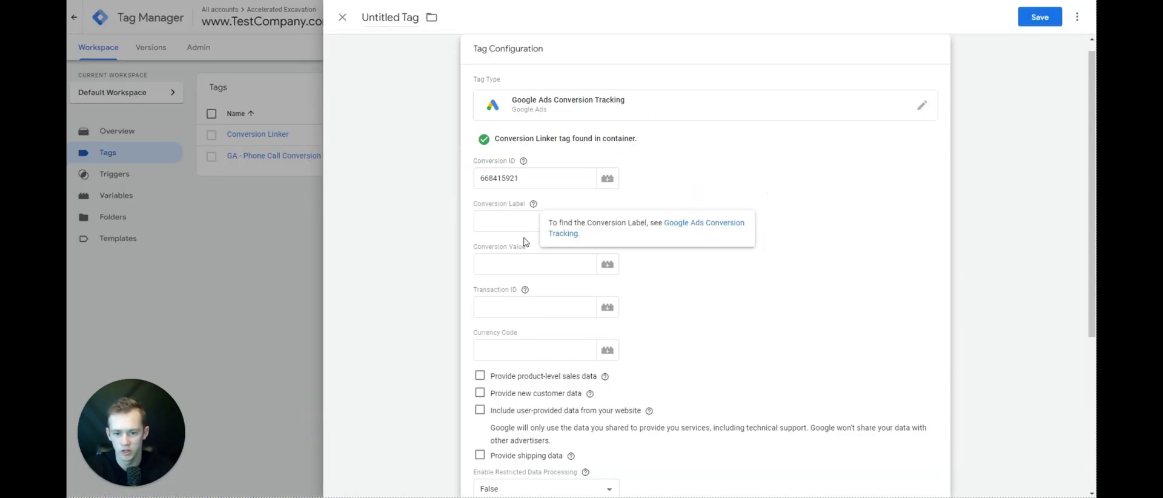
left_click(523, 225)
key("ctrl+v")
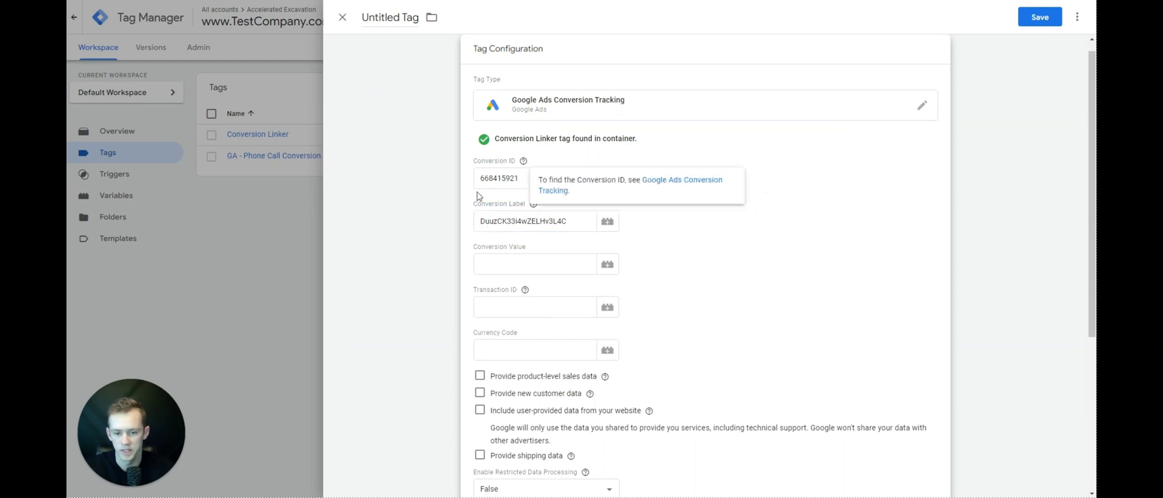
- Leave Conversion Value empty, removing the entered 1, and bring up the trigger chooser
scroll(509, 182, "down", 4)
scroll(522, 195, "up", 3)
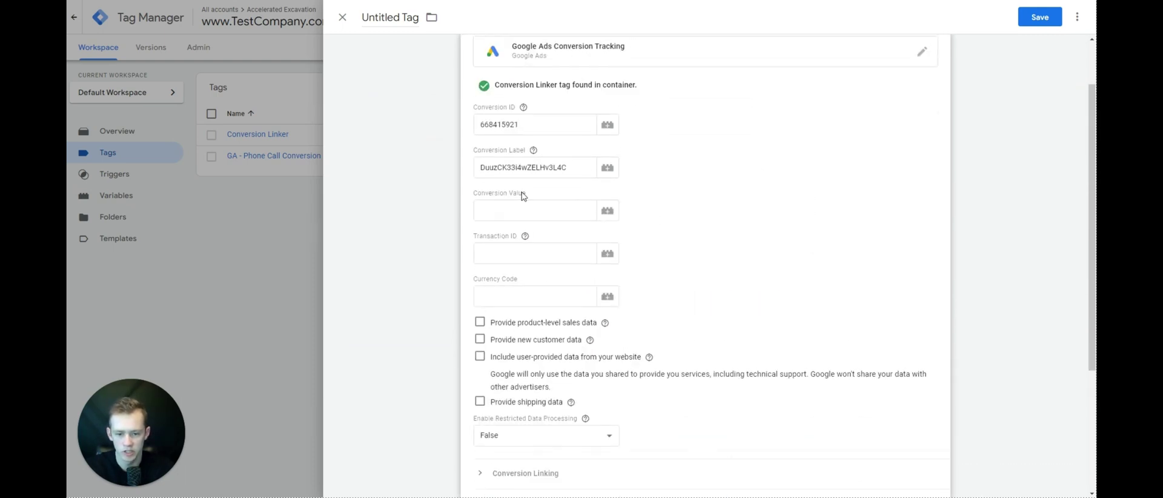
left_click(514, 217)
type("1")
left_click(591, 238)
left_click(446, 272)
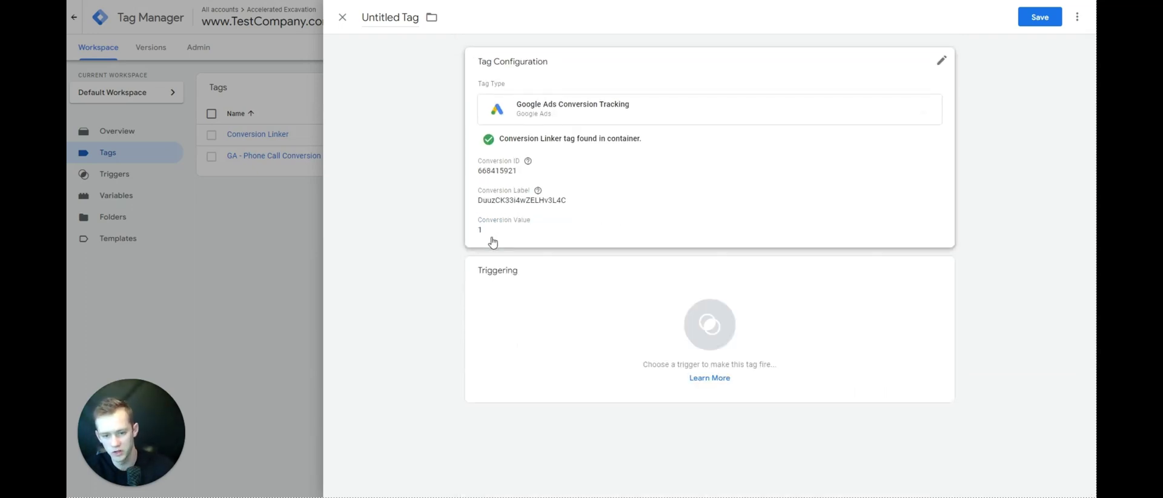
left_click(483, 236)
double_click(518, 279)
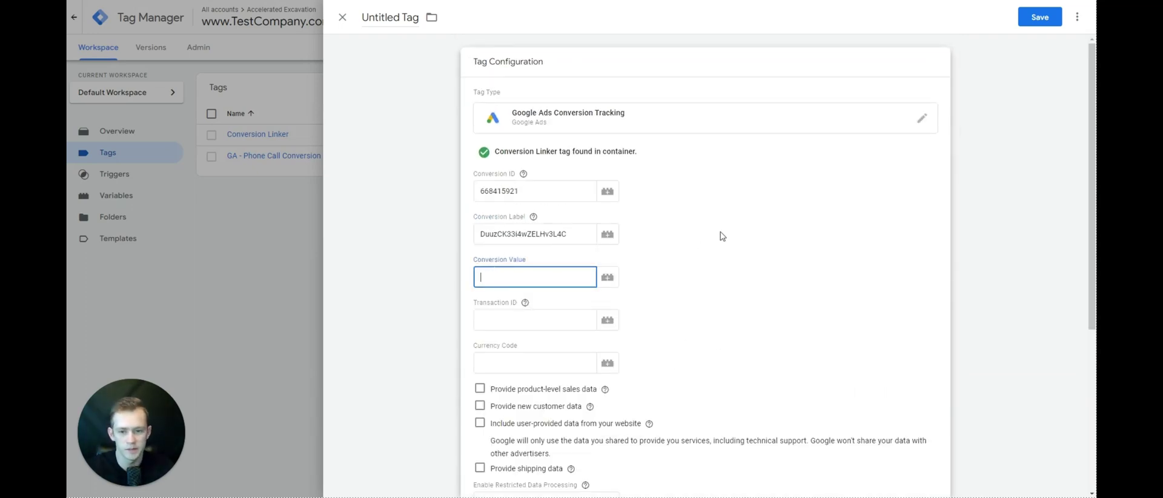
scroll(721, 234, "down", 5)
left_click(721, 395)
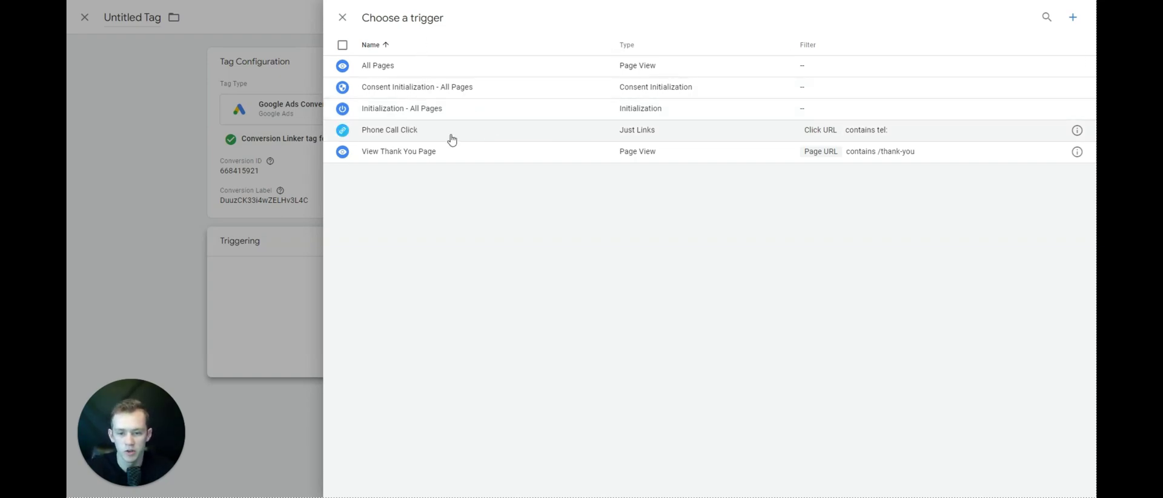
- Create a new Click - Just Links trigger with Wait for Tags enabled
left_click(1072, 17)
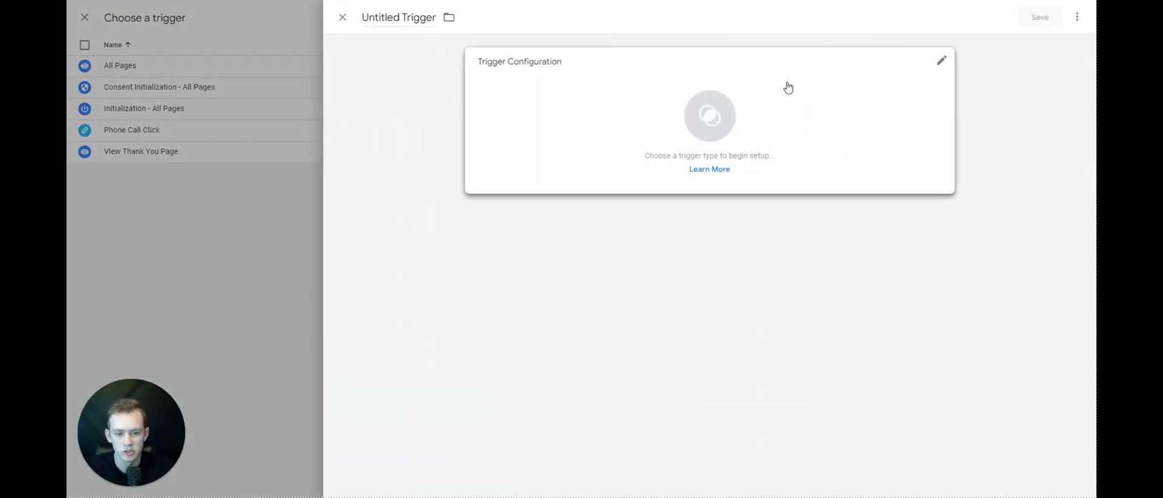
left_click(789, 88)
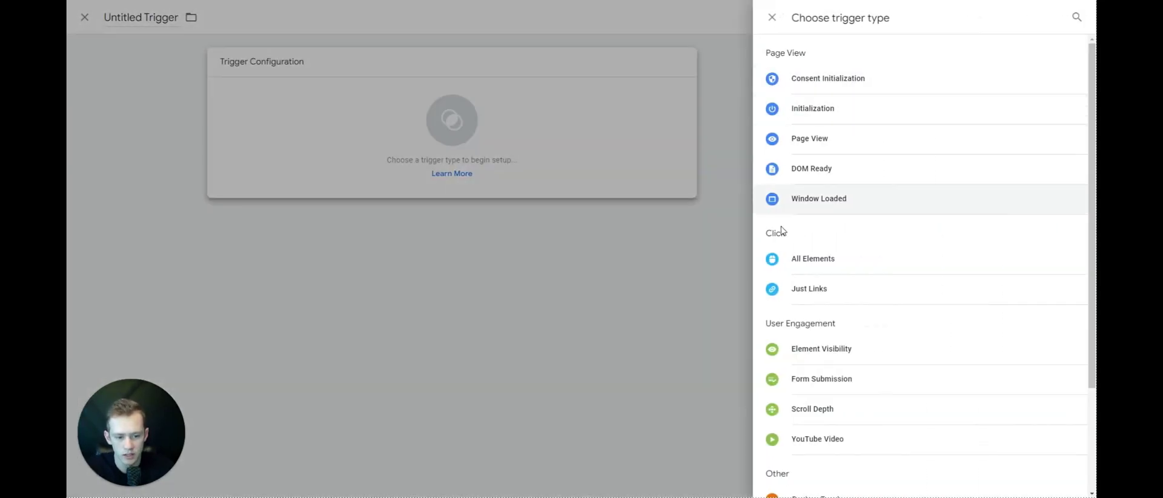
left_click(809, 286)
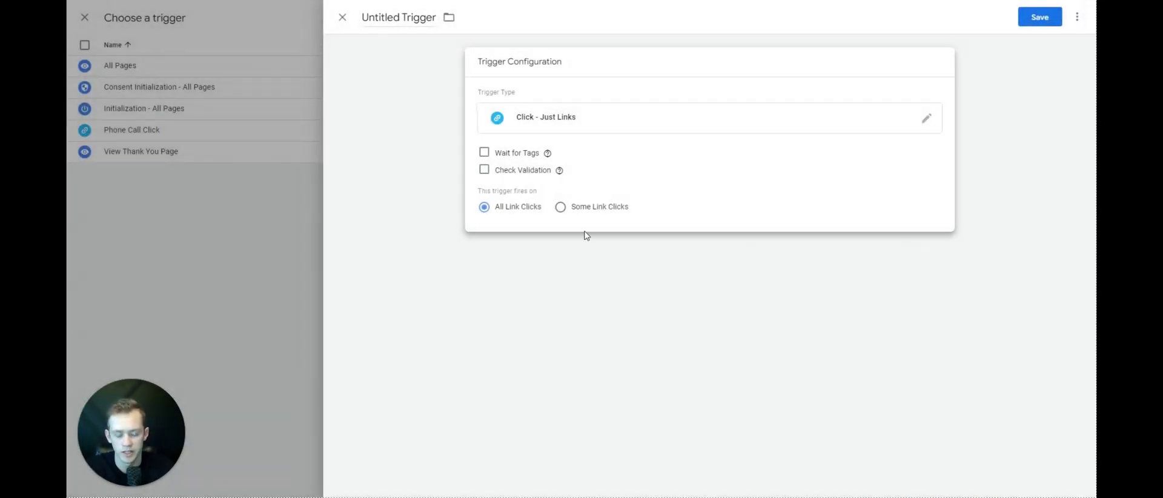
left_click(490, 157)
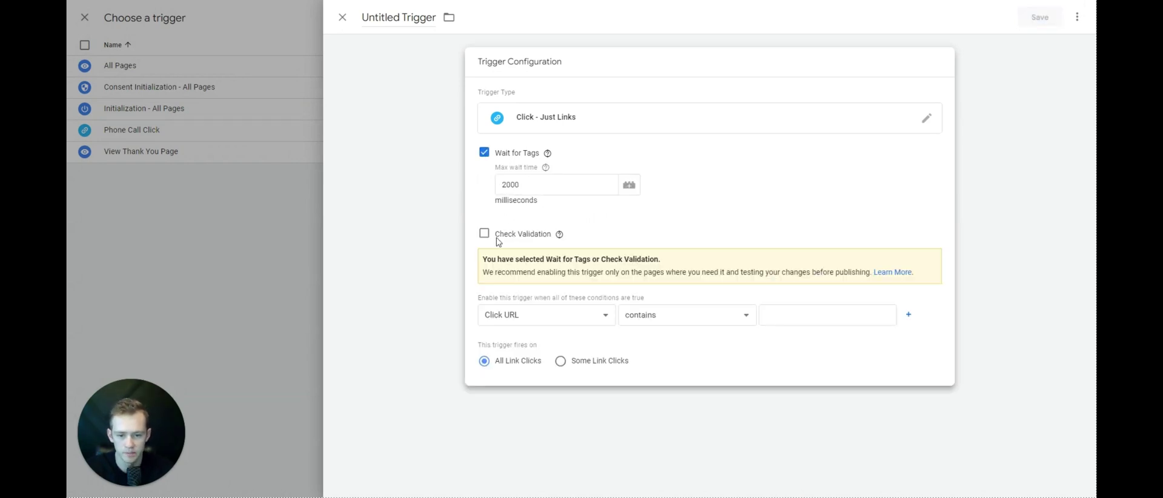
- Enable it when Page Path contains / and fire on Some Link Clicks
left_click(532, 317)
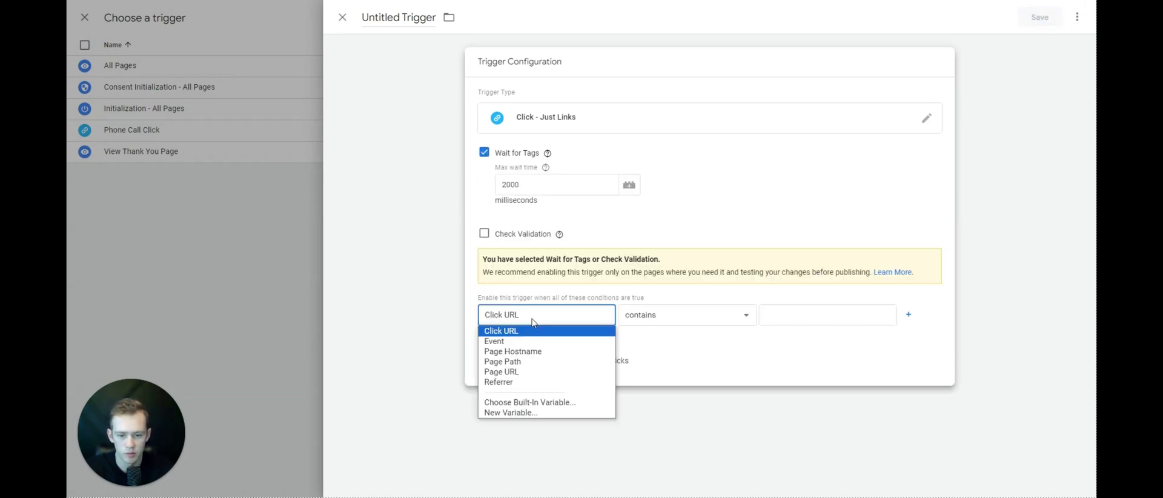
left_click(539, 362)
left_click(566, 374)
left_click(785, 316)
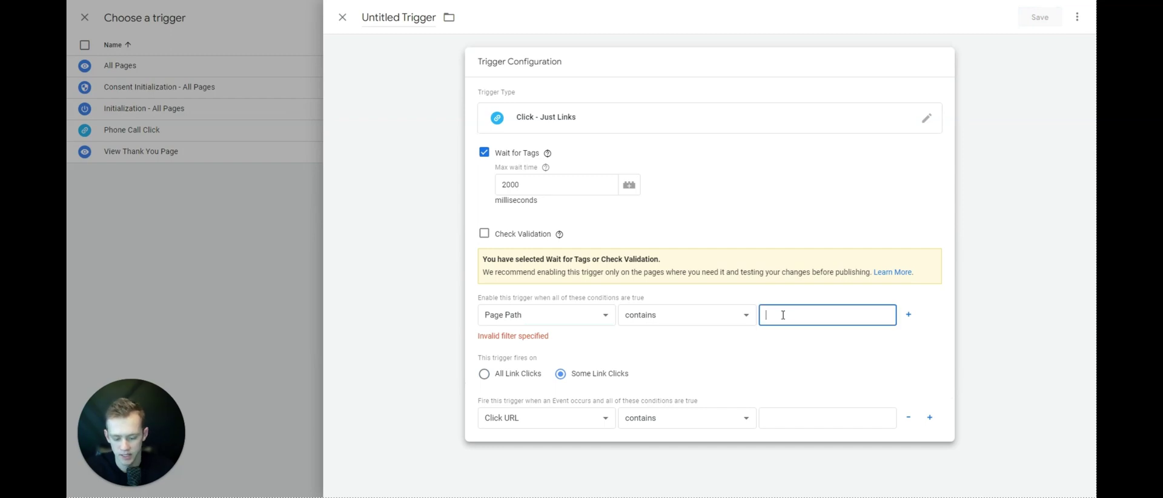
type("/")
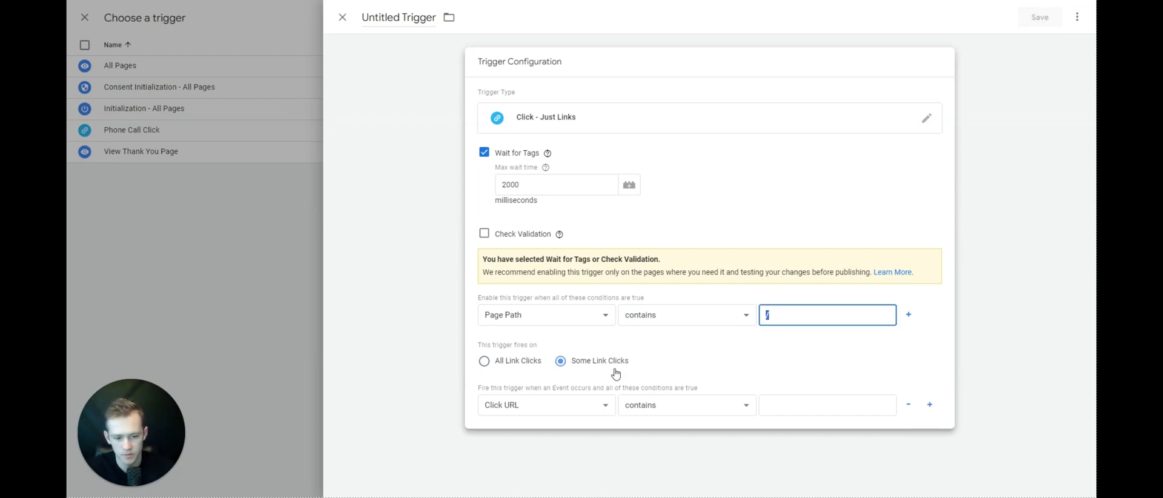
- Set the firing condition to Click URL contains tel:
left_click(563, 402)
left_click(561, 400)
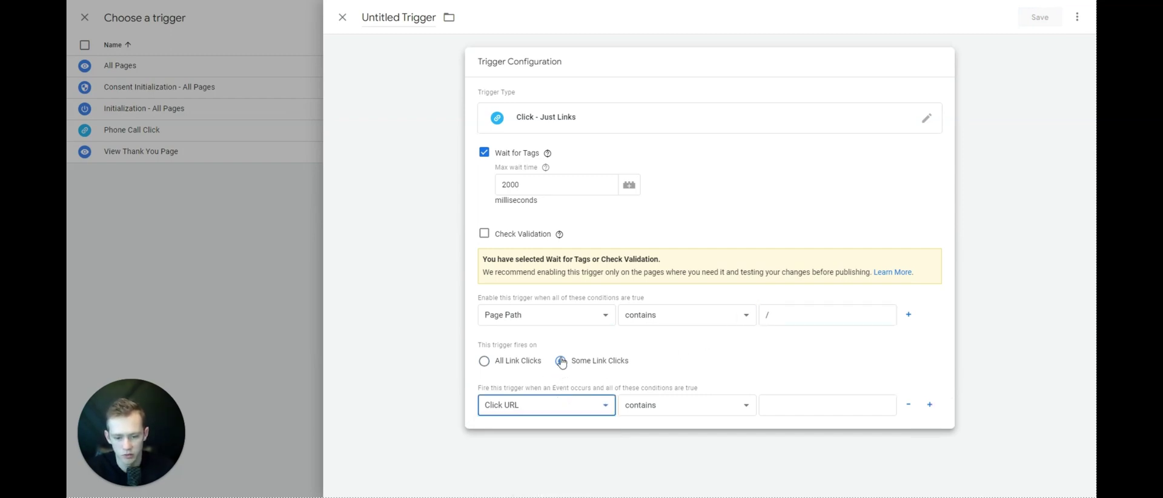
left_click(536, 405)
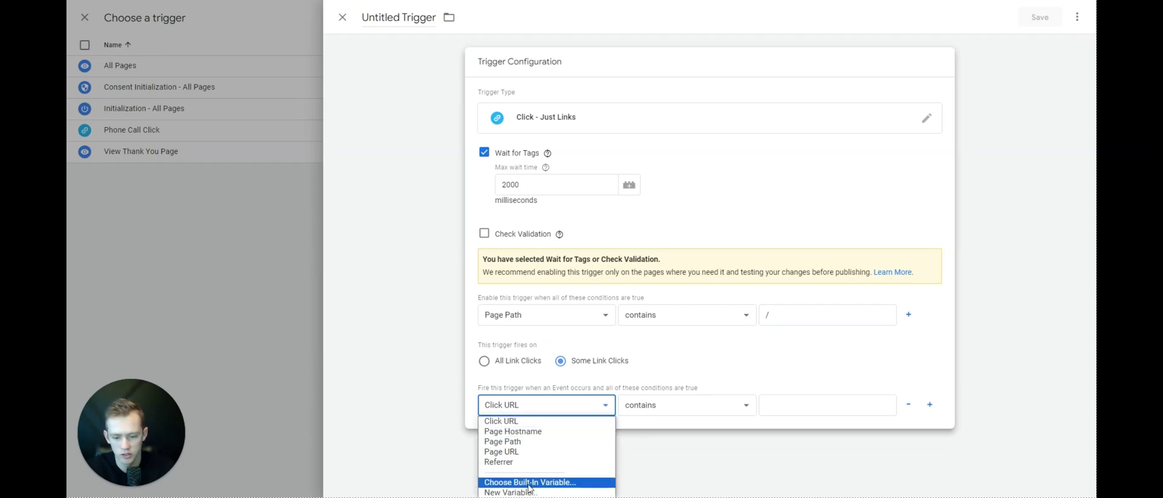
left_click(533, 485)
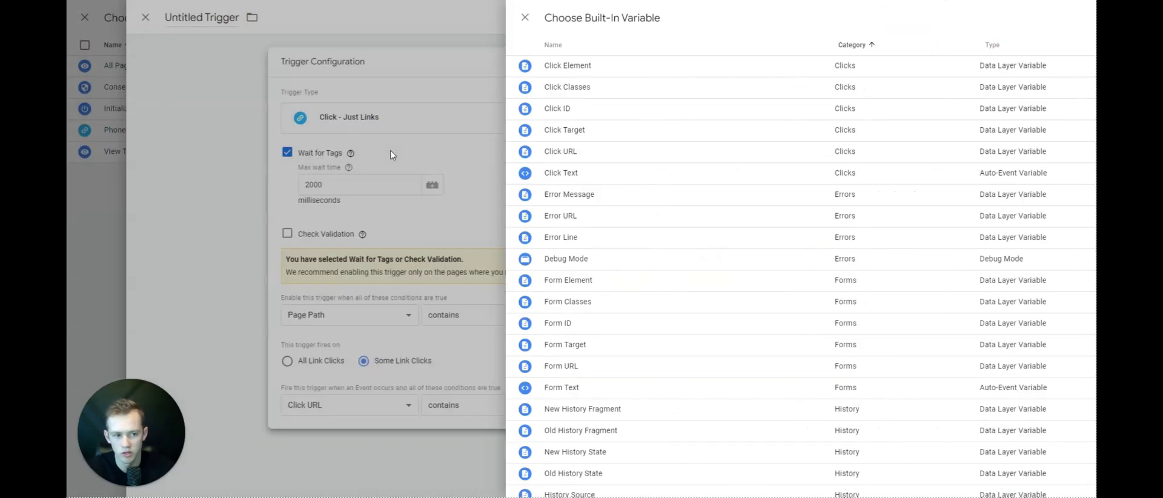
left_click(393, 155)
left_click(789, 399)
type("tel:")
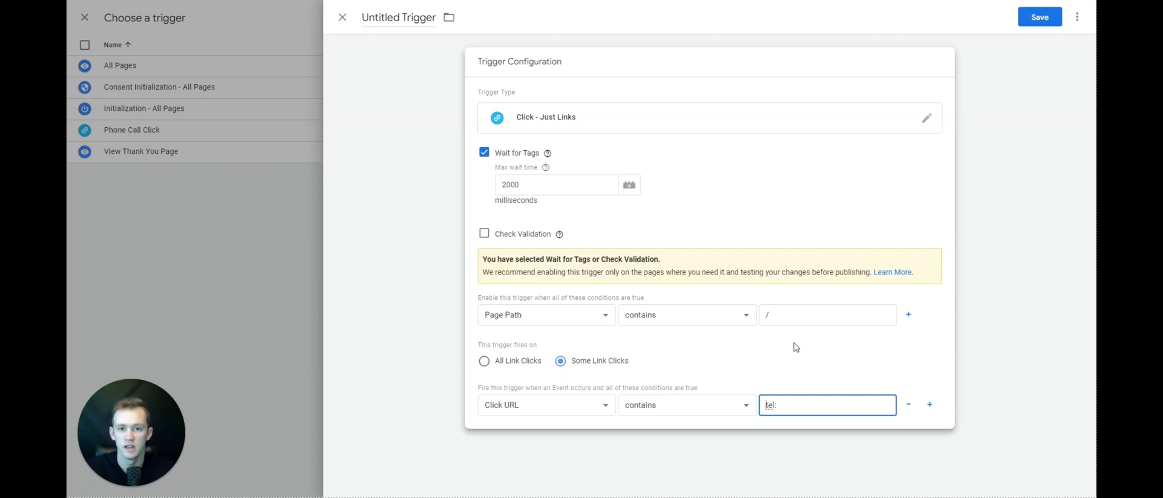
left_click_drag(785, 404, 753, 415)
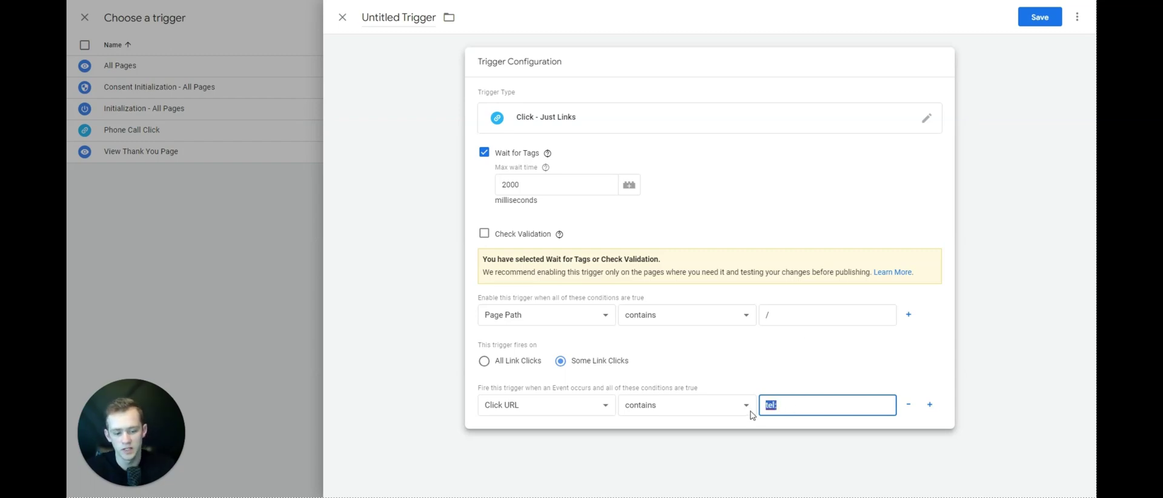
left_click(786, 404)
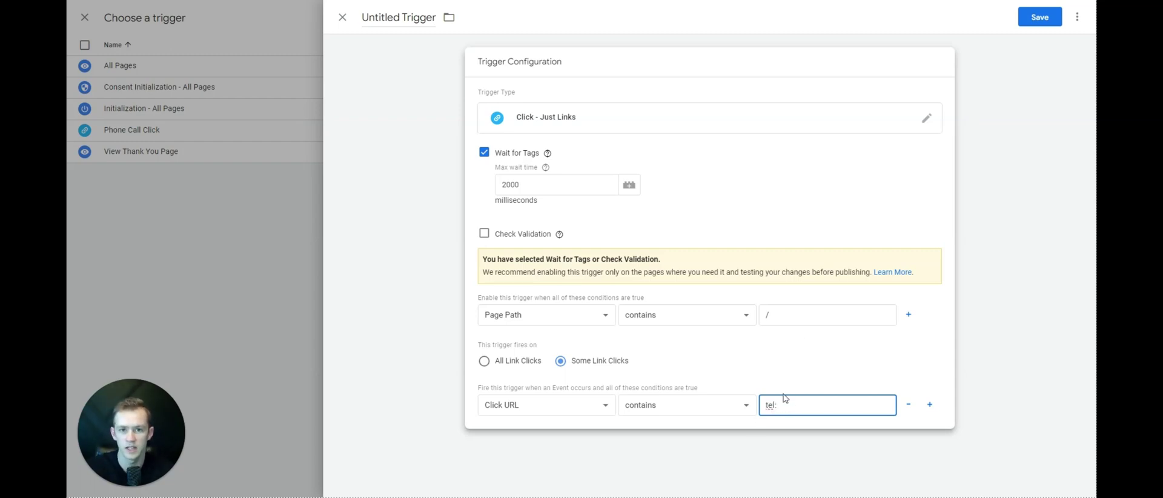
- Save the trigger as 'Phone Call Click on Website'
left_click(1039, 17)
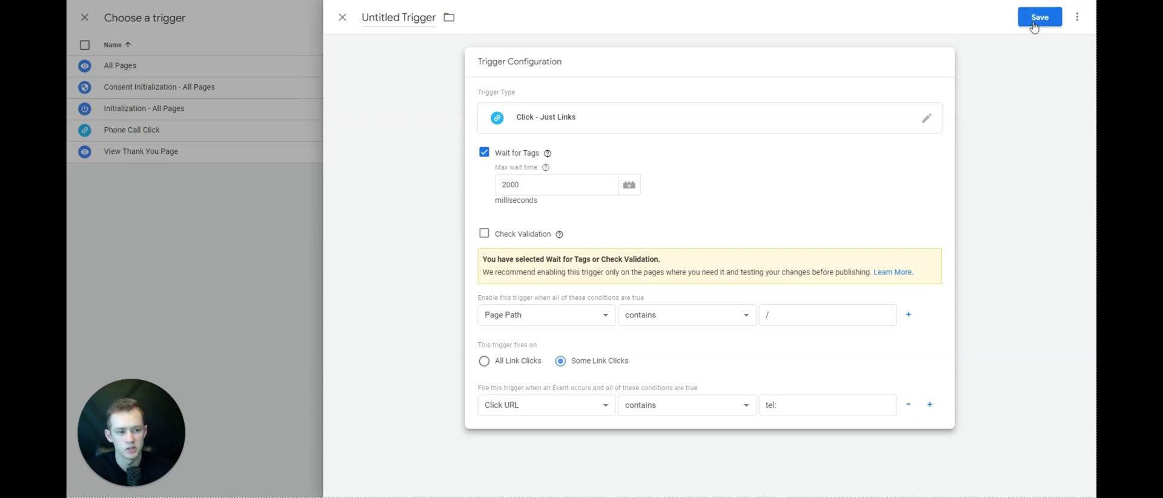
type("Phone Call Click on Website")
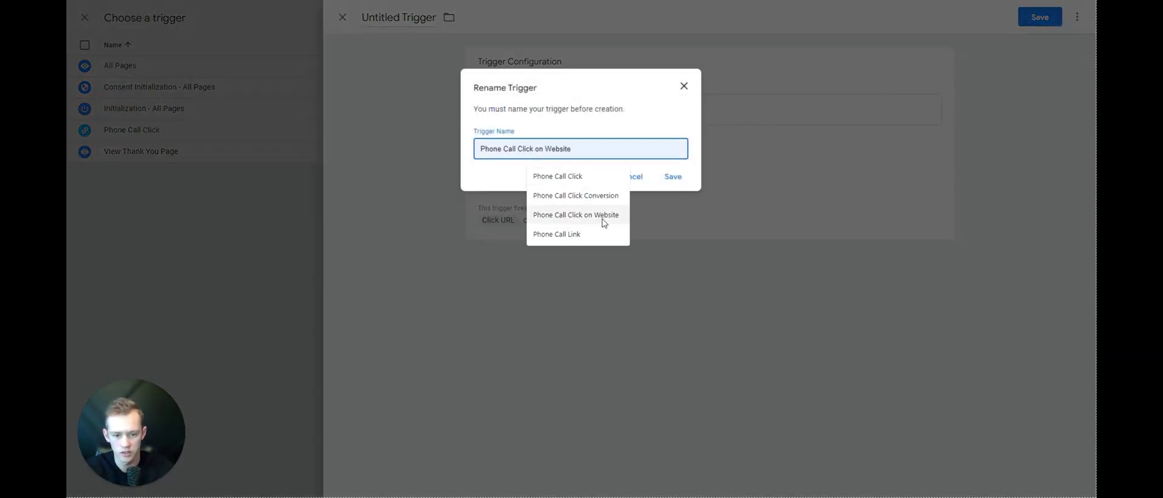
left_click(604, 223)
left_click(676, 179)
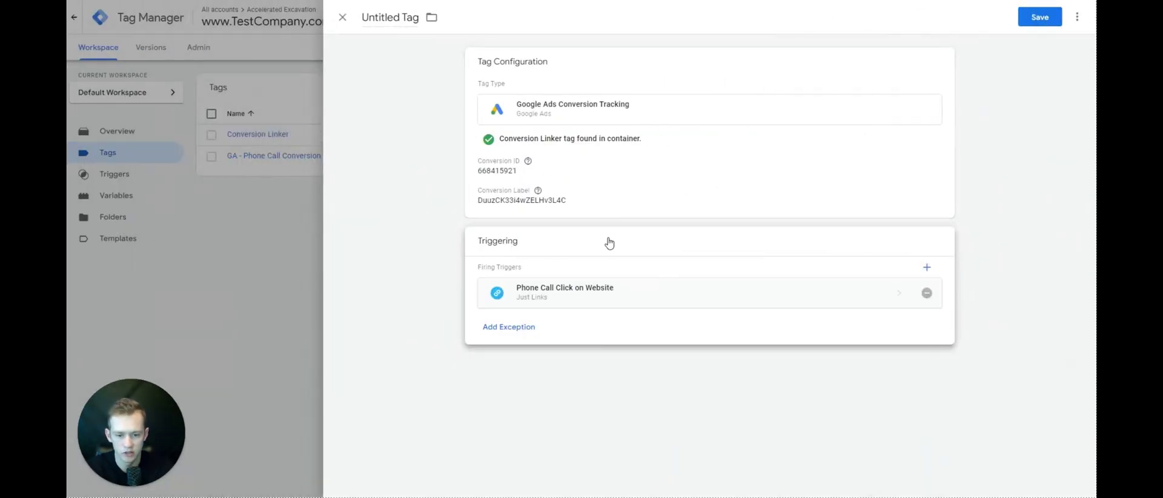
- Save the conversion tag as 'GA - Mobile Website Call Clicks'
left_click(1040, 17)
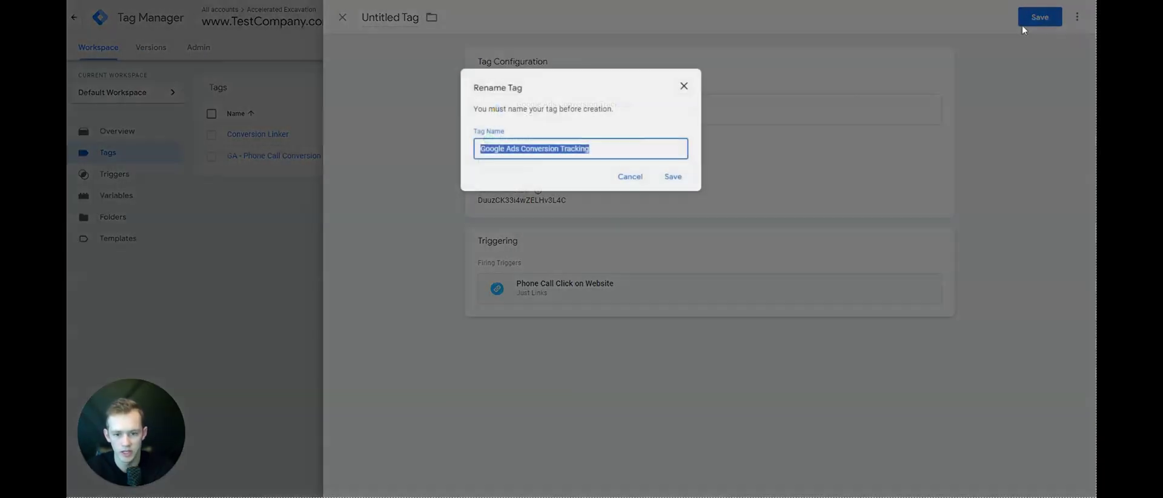
type("GA - ")
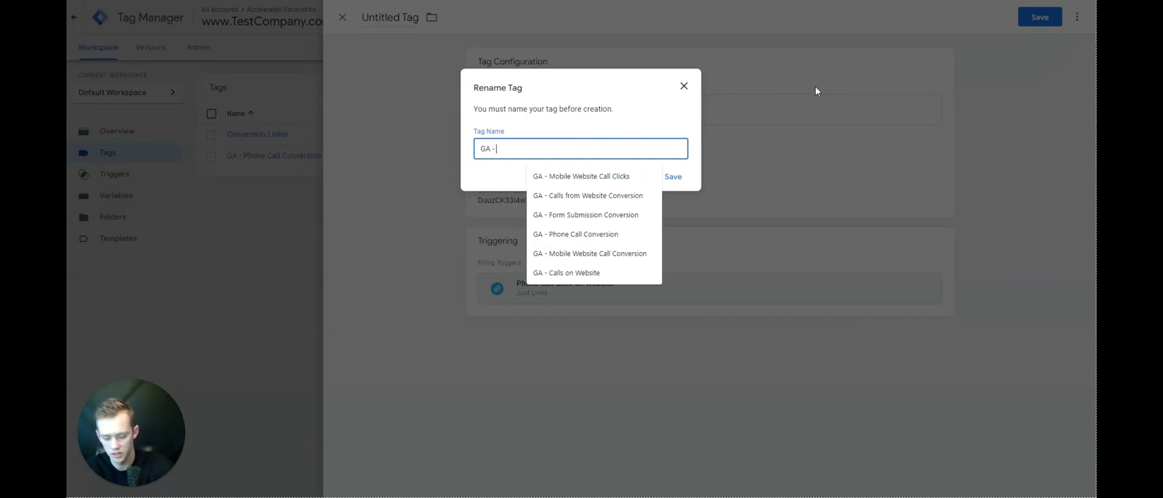
type("Mo")
left_click(639, 177)
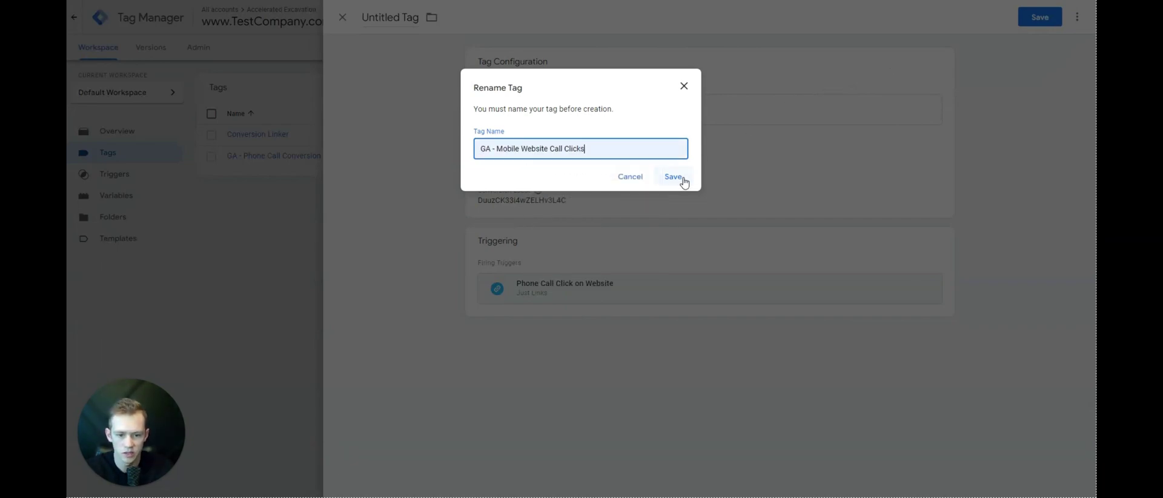
left_click(687, 181)
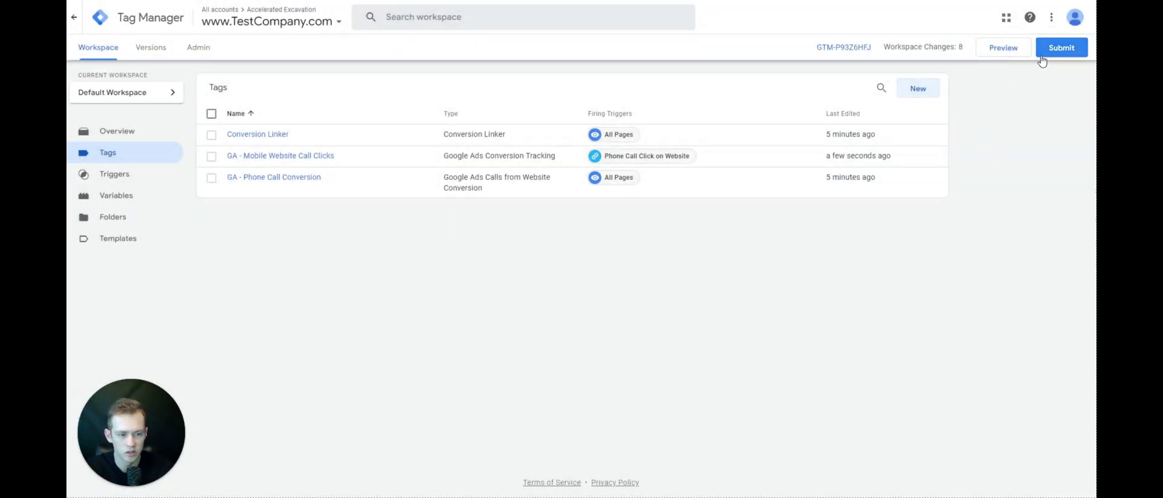
- Open the Submit Changes panel, then close it to return to the Tags list
left_click(1047, 52)
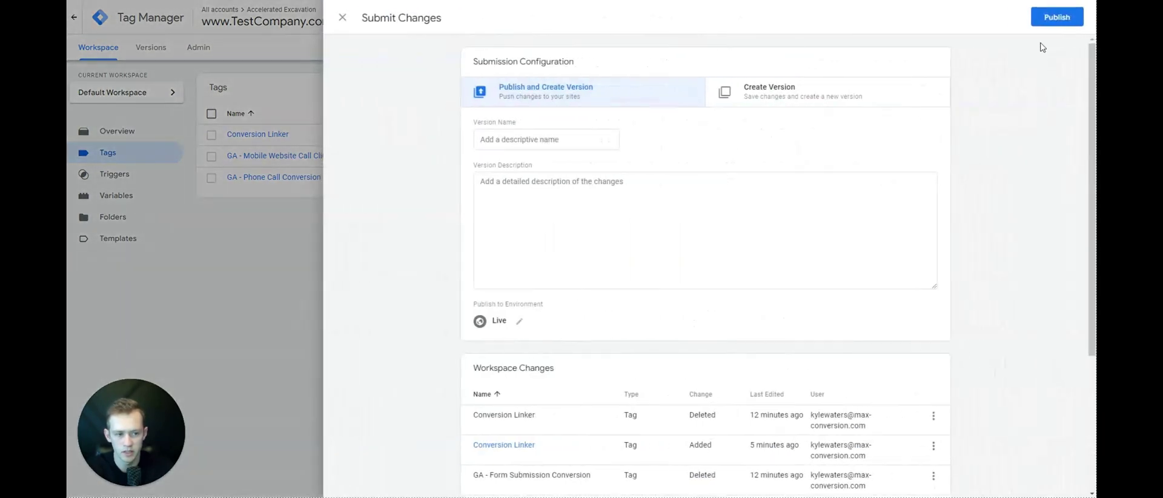
left_click(1057, 17)
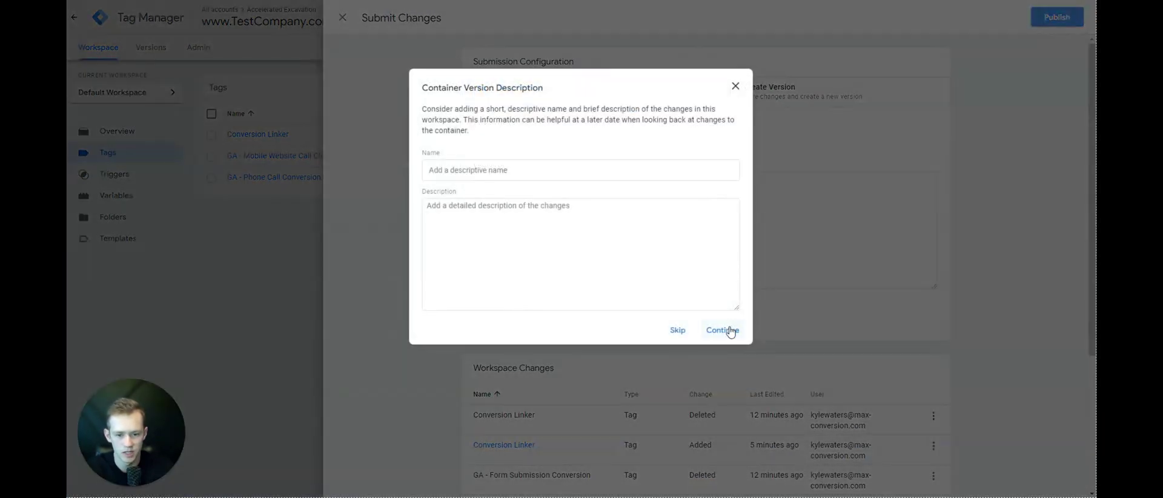
left_click(736, 87)
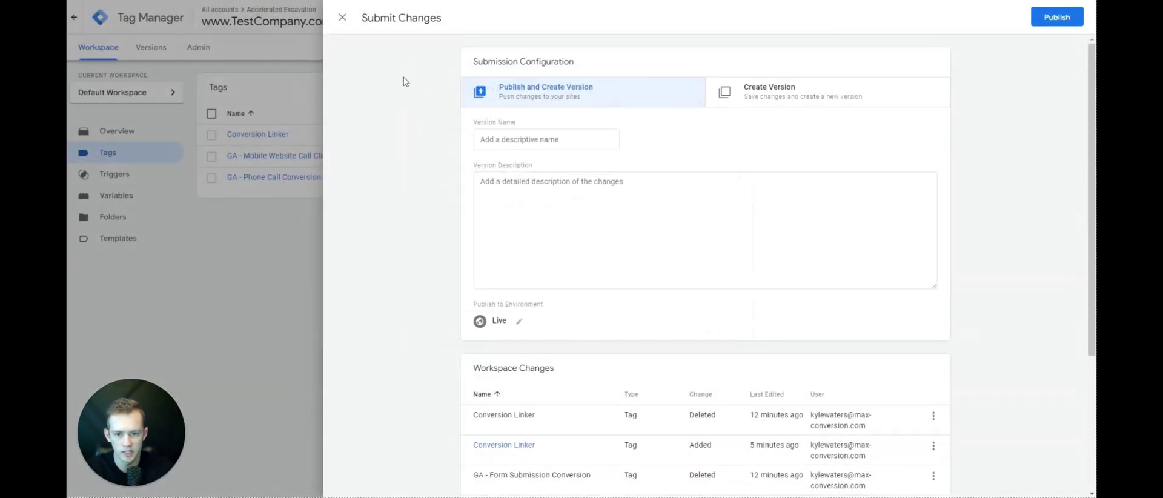
left_click(343, 17)
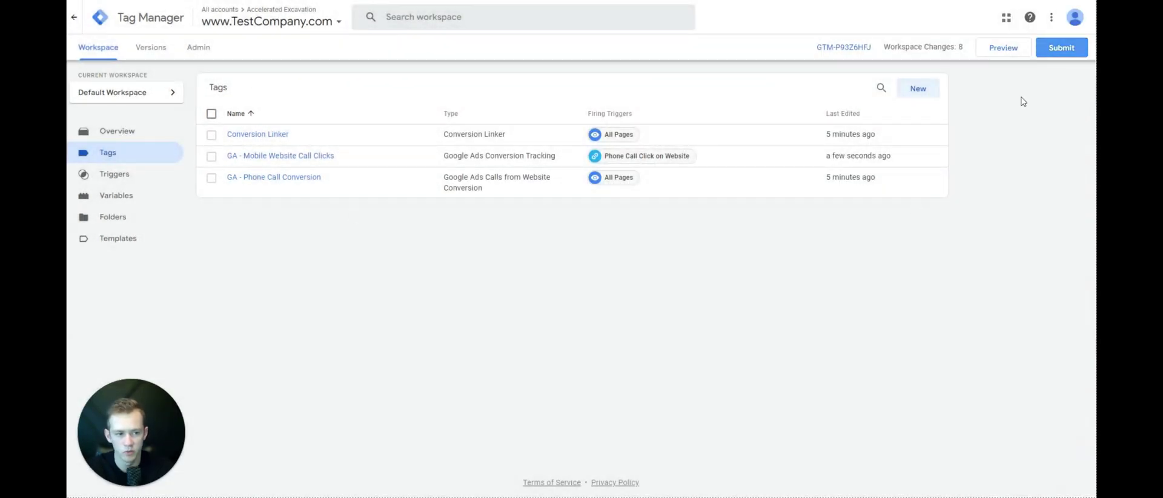